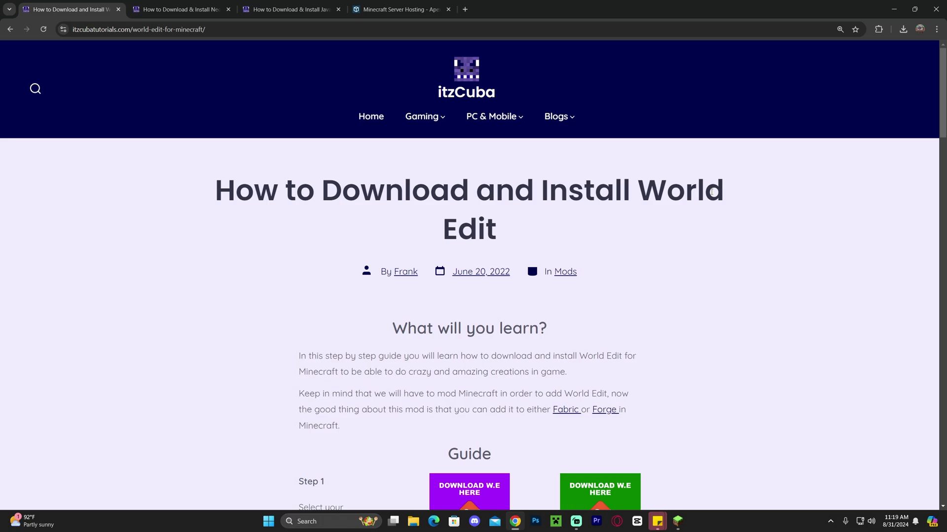
- Open WorldEdit's CurseForge page and bring up its list of files
scroll(700, 200, "down", 6)
scroll(705, 200, "up", 6)
scroll(753, 192, "down", 12)
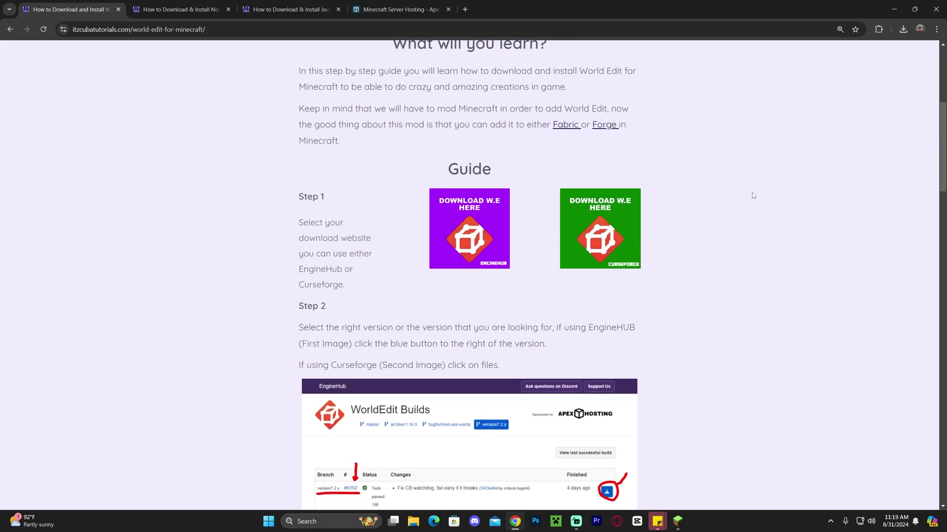
scroll(762, 203, "up", 9)
scroll(755, 197, "up", 1)
scroll(752, 195, "down", 1)
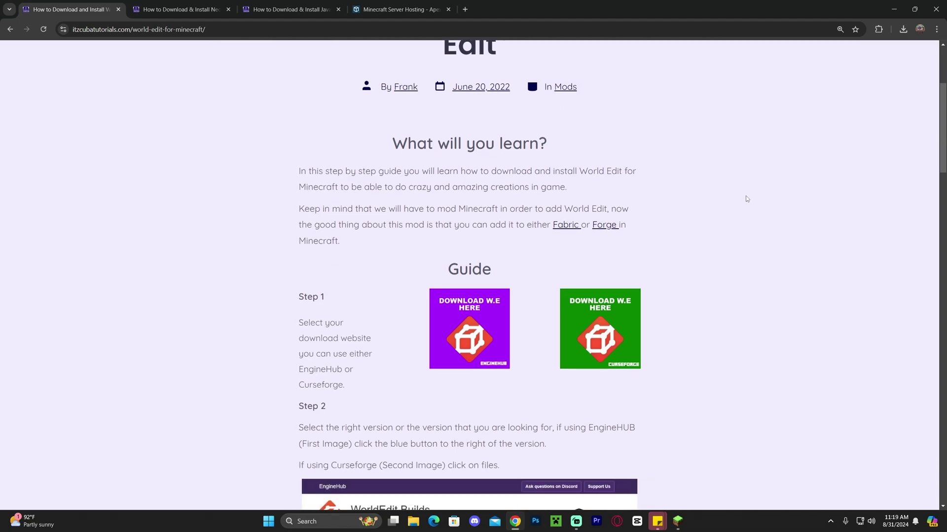
left_click_drag(261, 309, 343, 292)
left_click(358, 293)
left_click(624, 340)
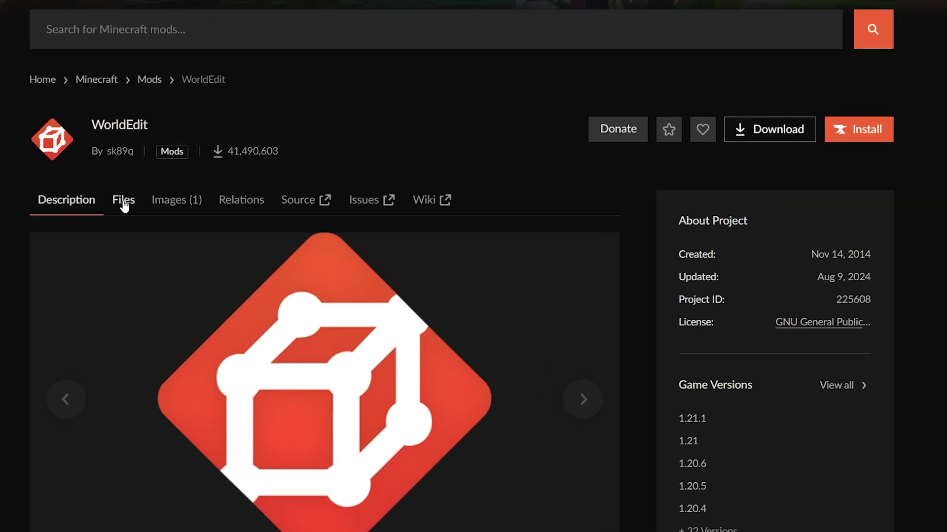
left_click(253, 257)
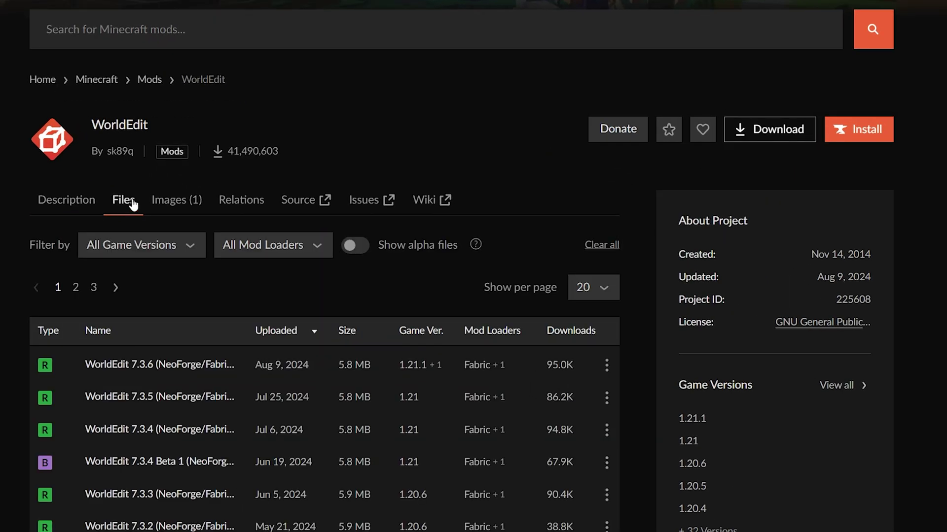
scroll(397, 243, "down", 8)
scroll(402, 271, "up", 5)
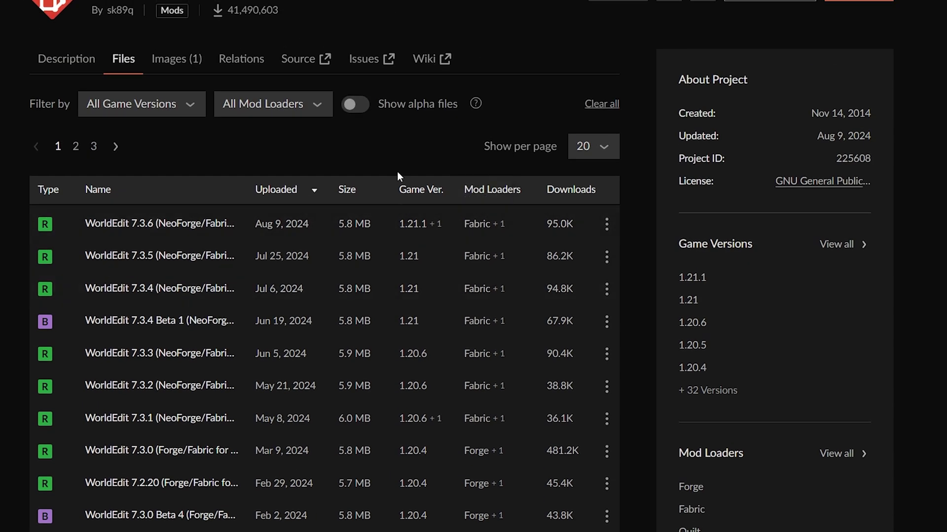
- Filter files to Minecraft 1.21.1 and save the WorldEdit 7.3.6 jar to Downloads
left_click(150, 106)
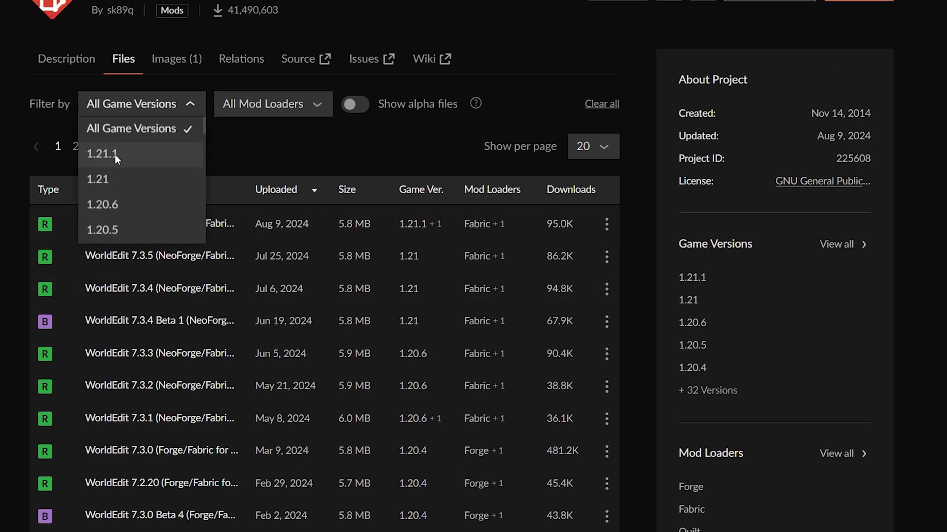
left_click(123, 155)
left_click_drag(18, 99, 72, 105)
left_click(72, 105)
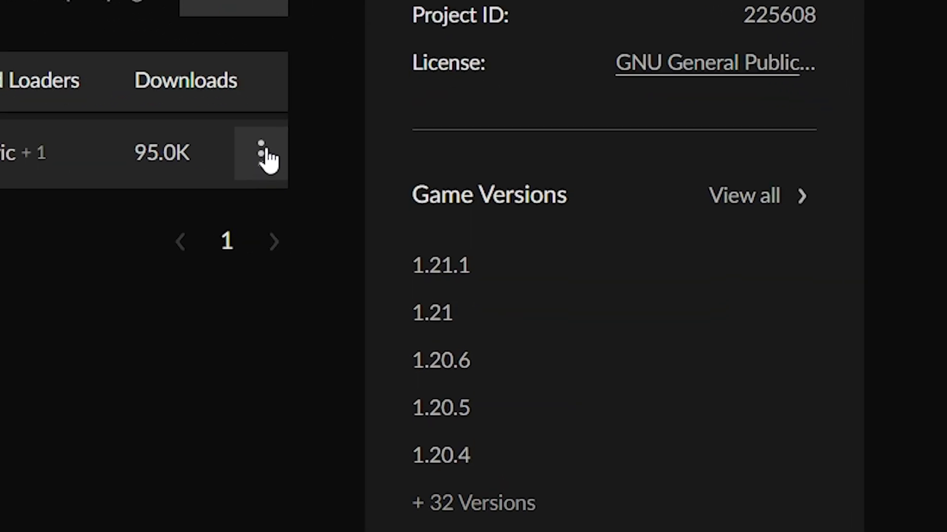
left_click(262, 153)
left_click(355, 298)
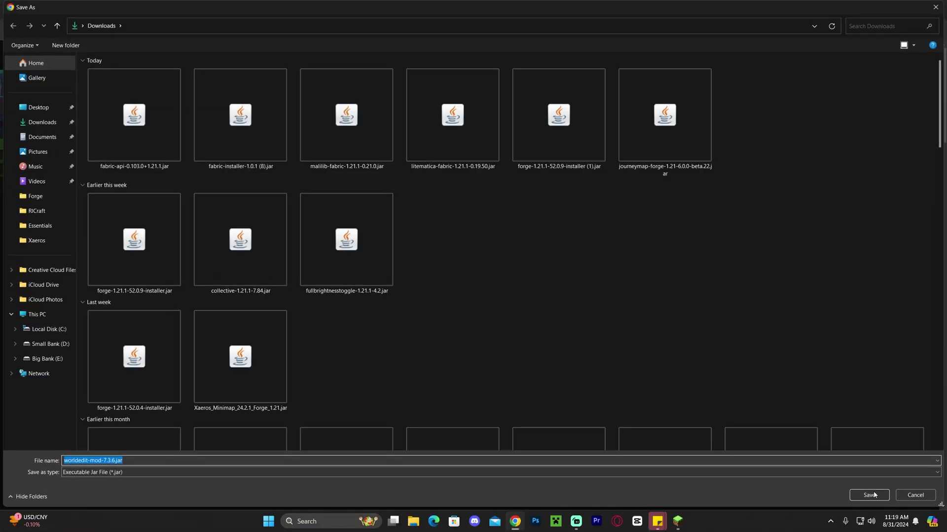
left_click(862, 498)
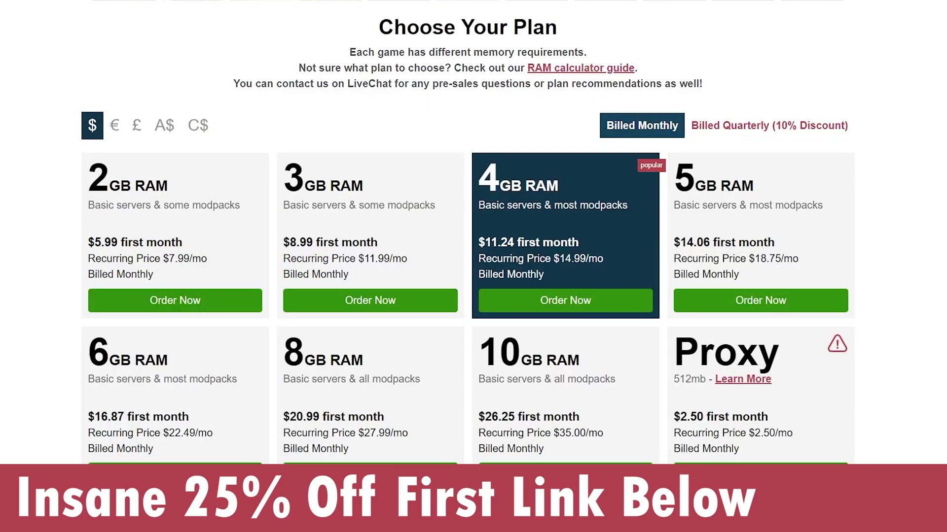
scroll(468, 231, "down", 1)
scroll(467, 231, "up", 1)
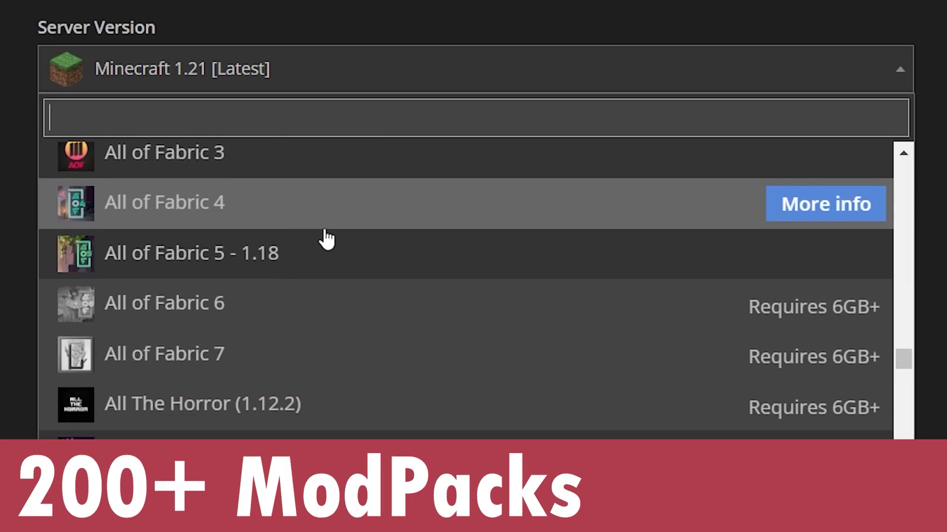
scroll(328, 239, "down", 3)
scroll(359, 231, "down", 15)
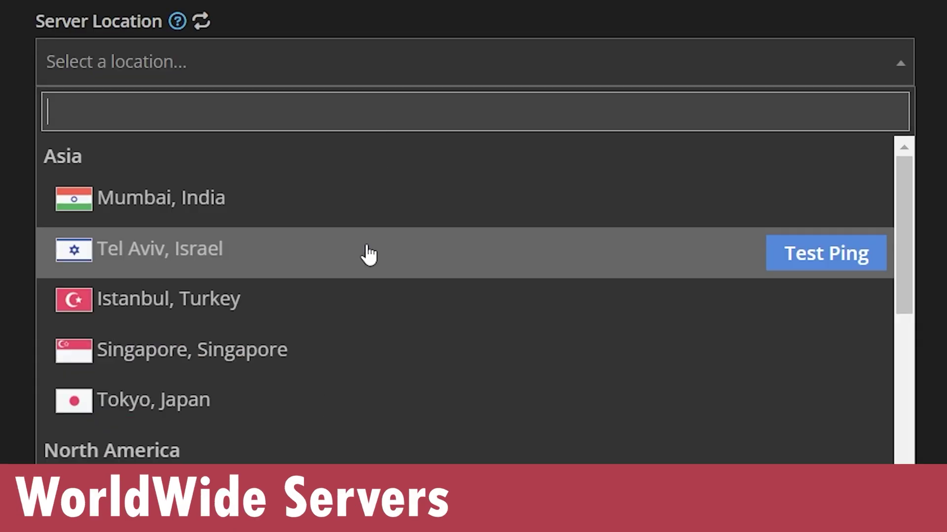
scroll(387, 266, "down", 10)
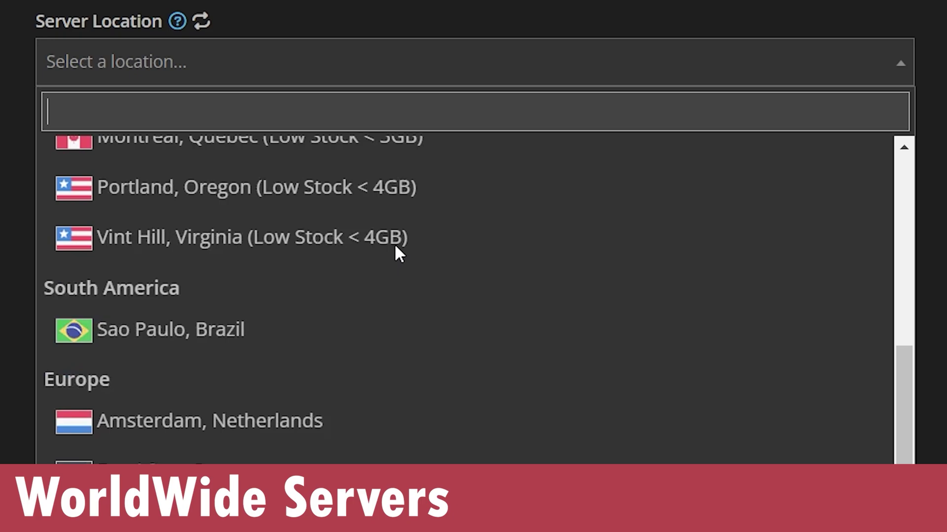
scroll(456, 410, "up", 10)
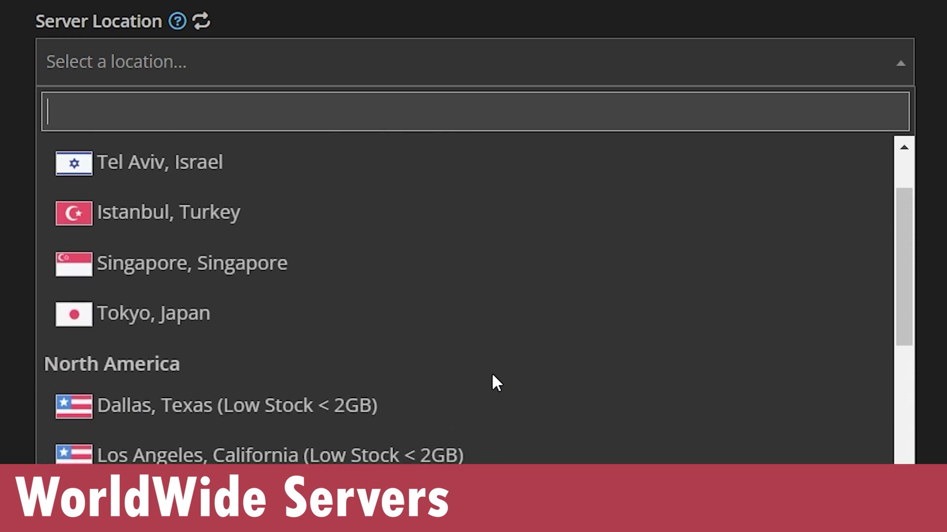
scroll(542, 207, "up", 3)
scroll(566, 181, "down", 3)
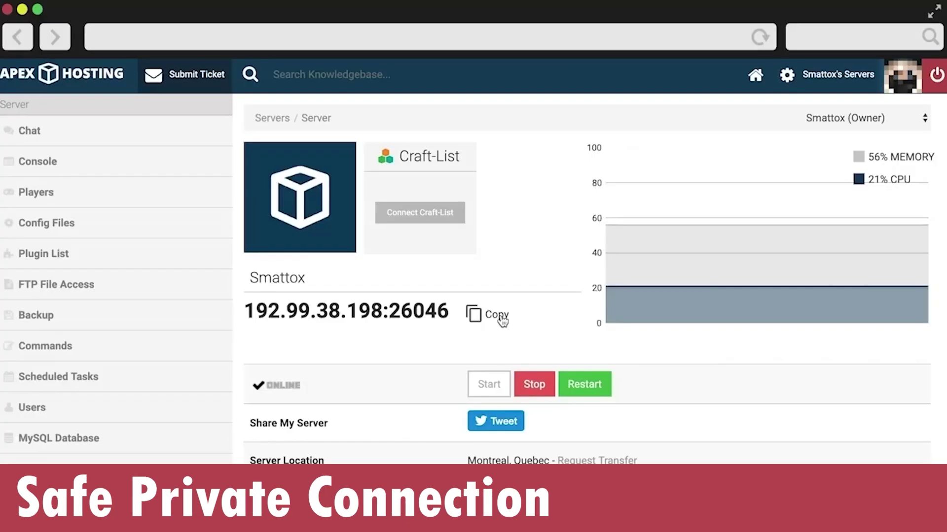
left_click(502, 320)
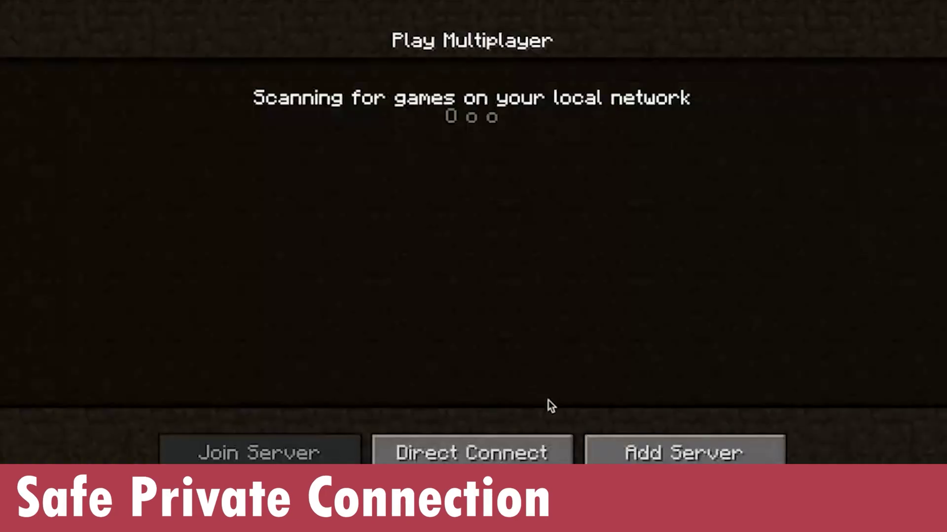
left_click(641, 450)
left_click(556, 237)
key("ctrl+v")
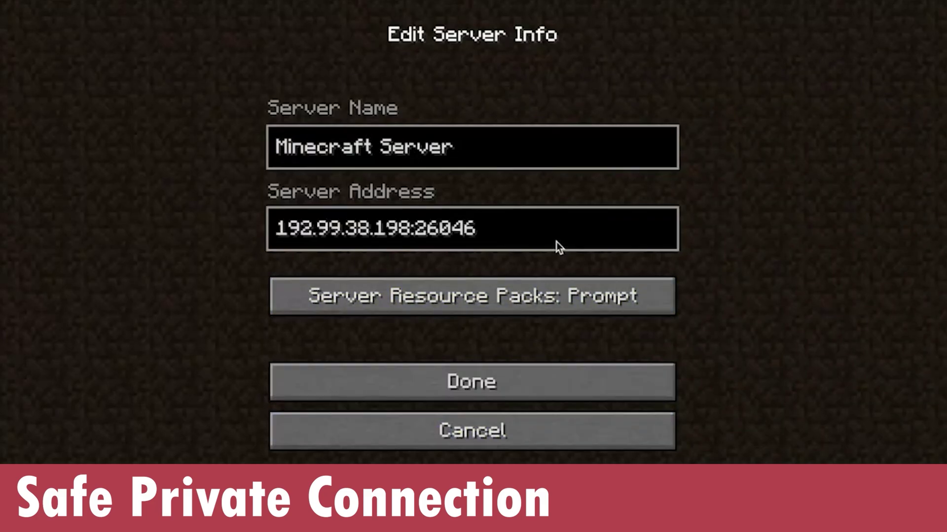
left_click(528, 380)
double_click(590, 93)
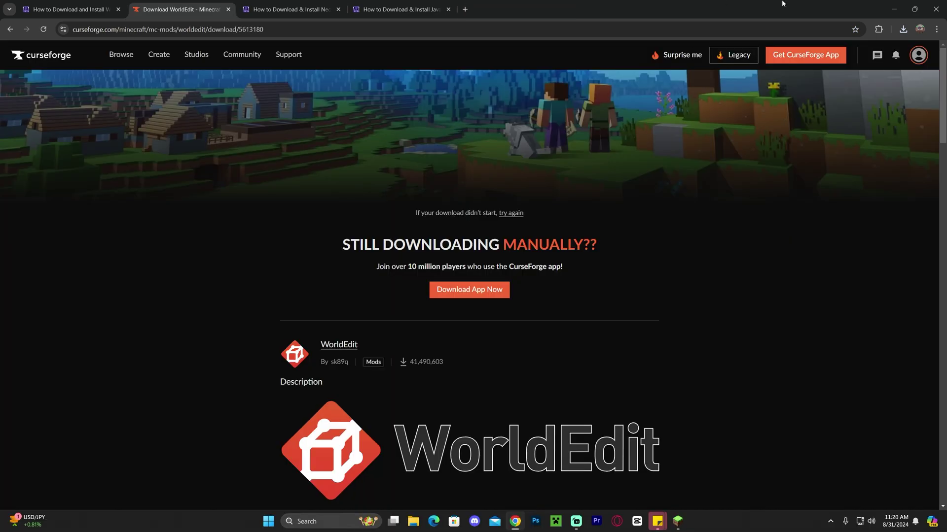
- Drag worldedit-mod-7.3.6.jar from Chrome's Downloads panel onto the desktop
left_click_drag(782, 3, 562, 244)
left_click(555, 268)
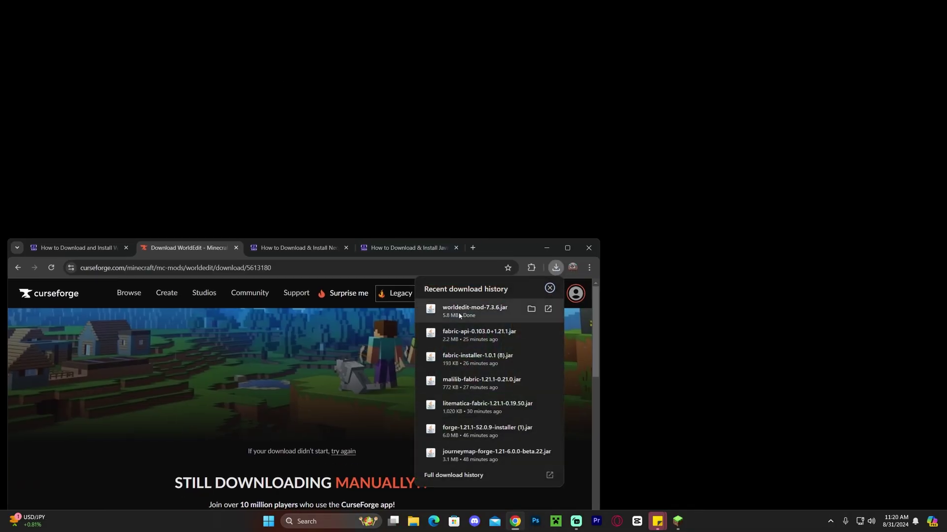
left_click_drag(459, 316, 729, 173)
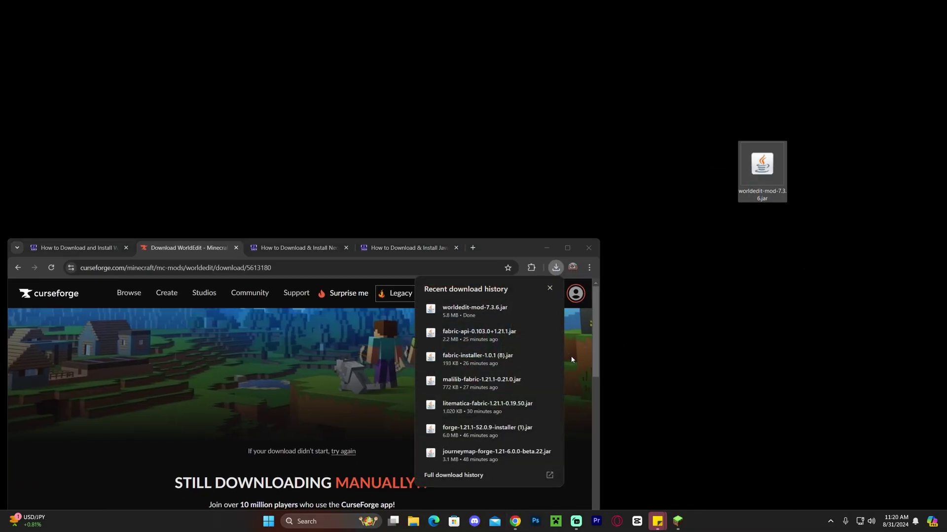
left_click(551, 271)
left_click(550, 271)
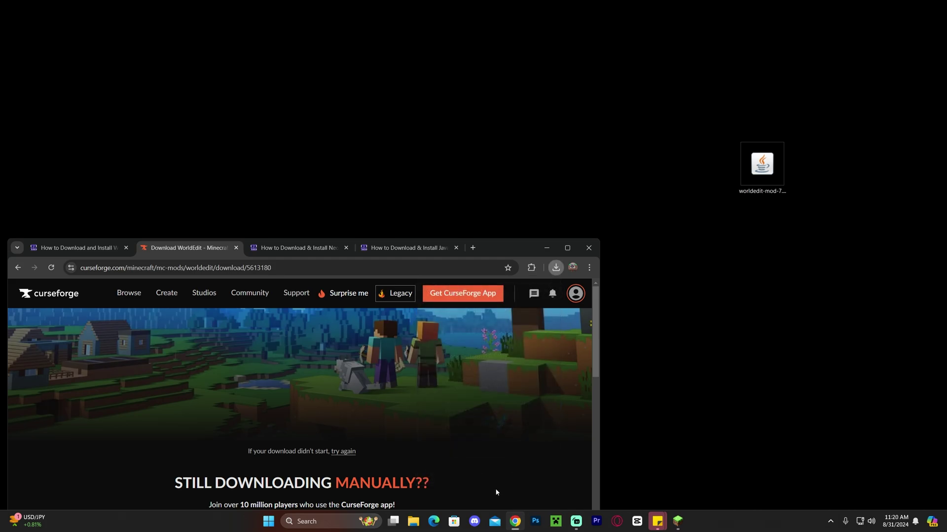
- Switch to the NeoForge install guide tab and select the WorldEdit jar on the desktop
double_click(558, 244)
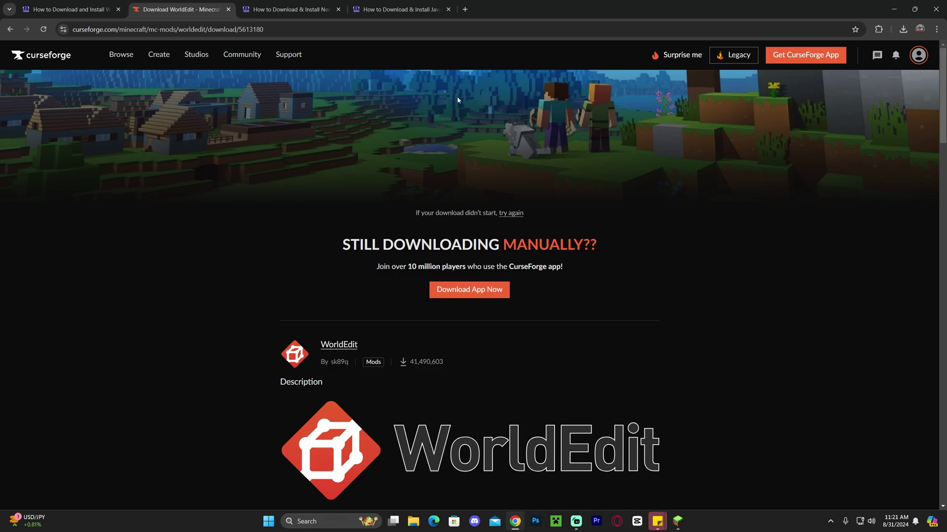
left_click(291, 9)
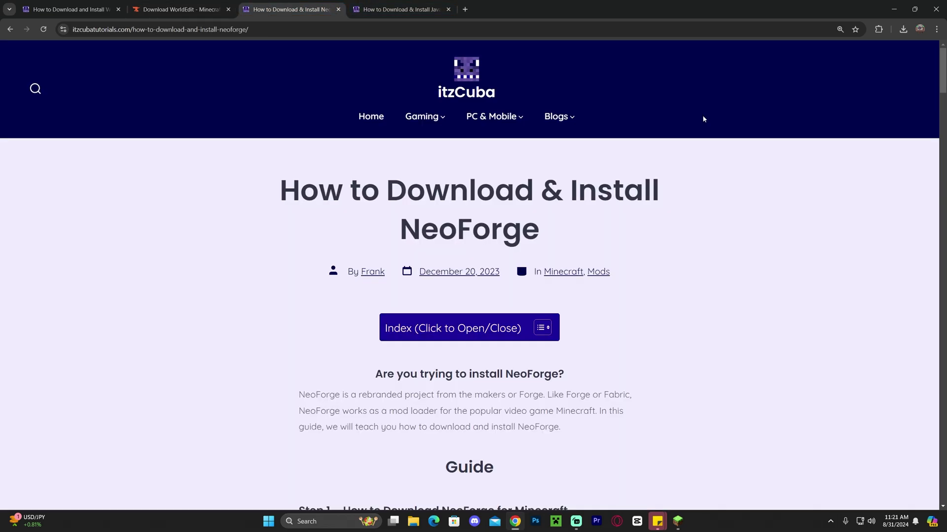
double_click(641, 9)
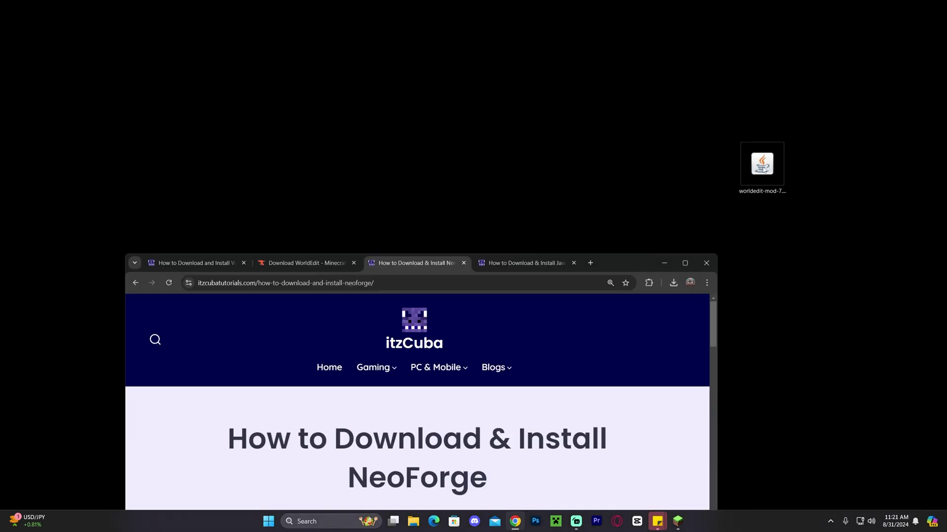
left_click(680, 184)
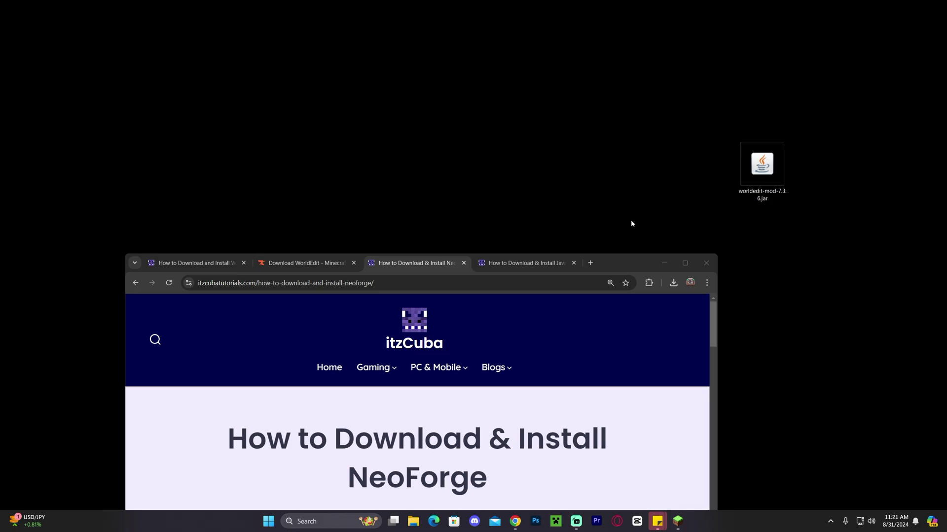
left_click_drag(658, 202, 787, 141)
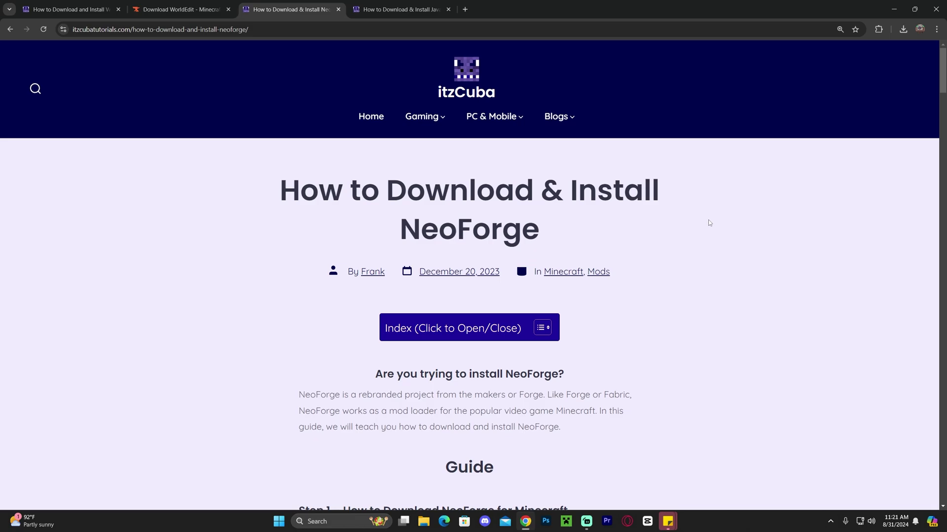
- Follow the guide's DOWNLOAD link to the official NeoForge website
scroll(695, 202, "down", 15)
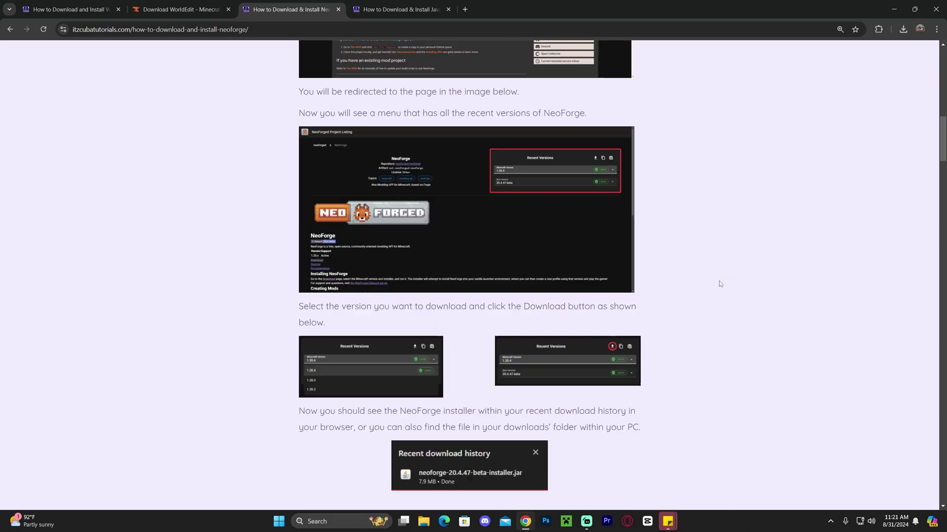
scroll(719, 280, "up", 10)
scroll(714, 284, "up", 5)
scroll(716, 281, "down", 5)
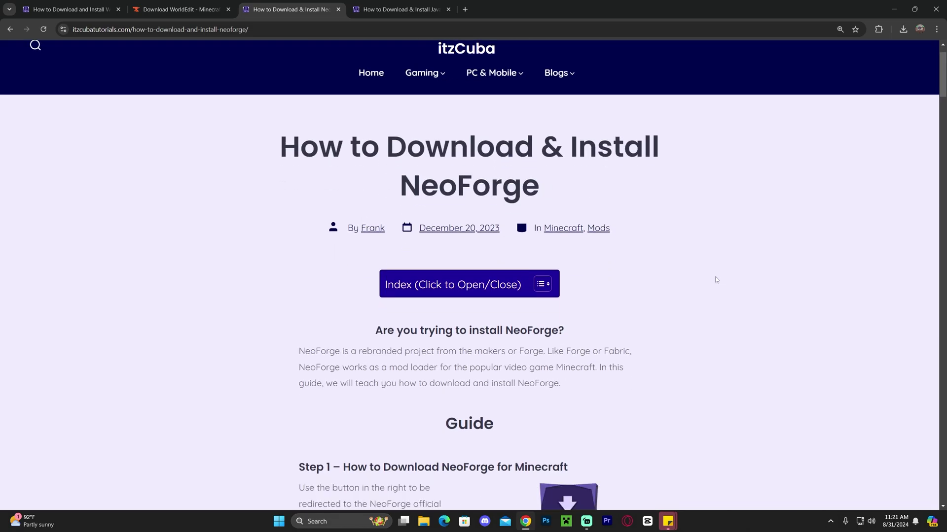
double_click(542, 279)
left_click(598, 267)
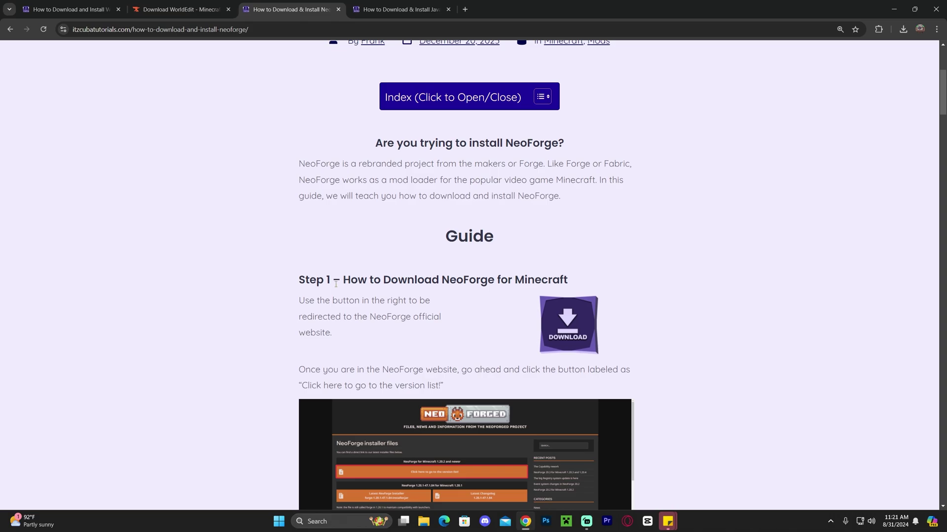
left_click(568, 316)
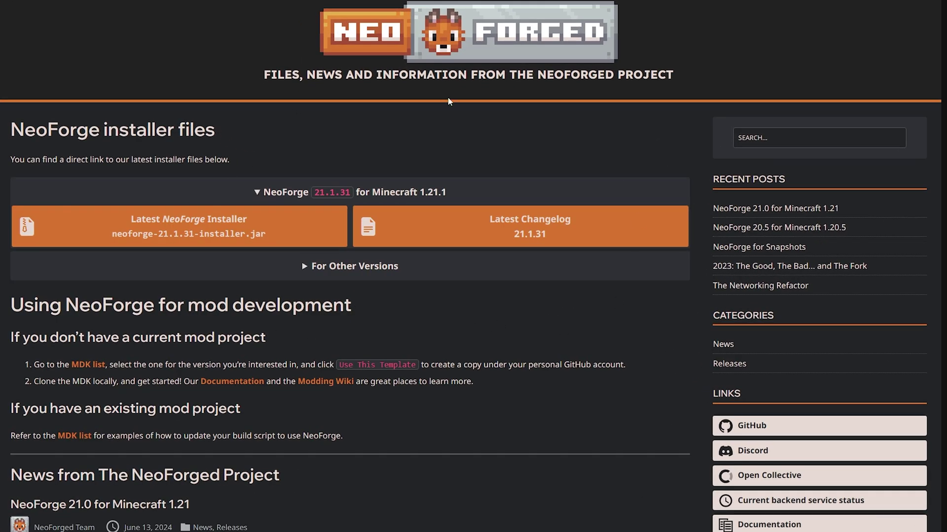
- Under For Other Versions keep Minecraft 1.21.1 and save the NeoForge 21.1.31 installer
scroll(454, 247, "down", 2)
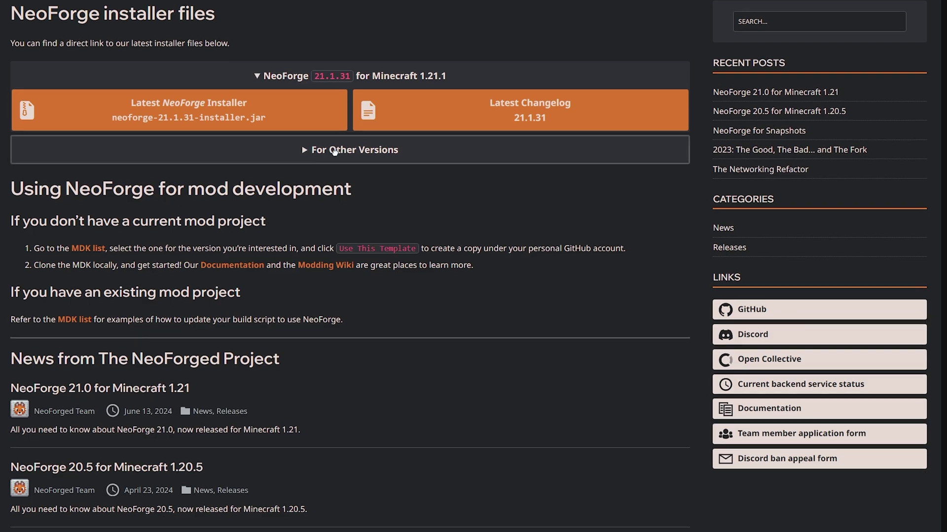
left_click(316, 151)
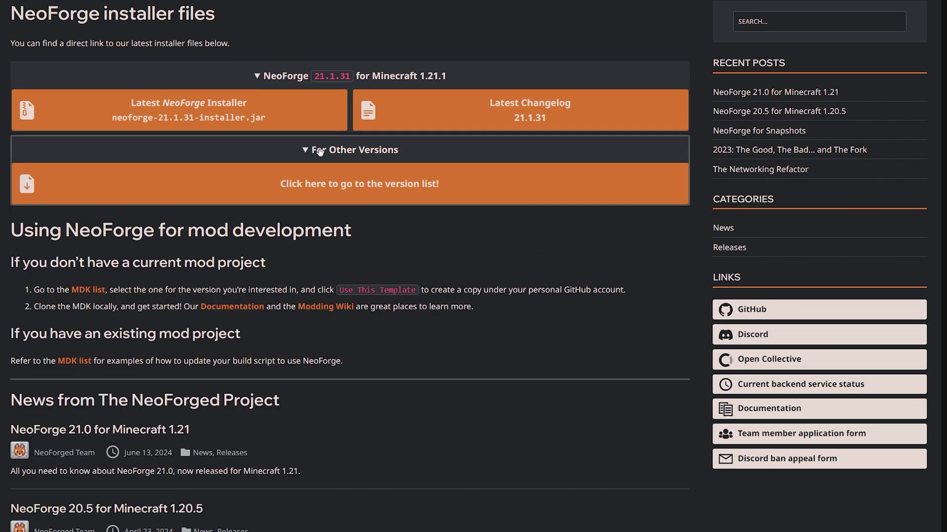
left_click(395, 187)
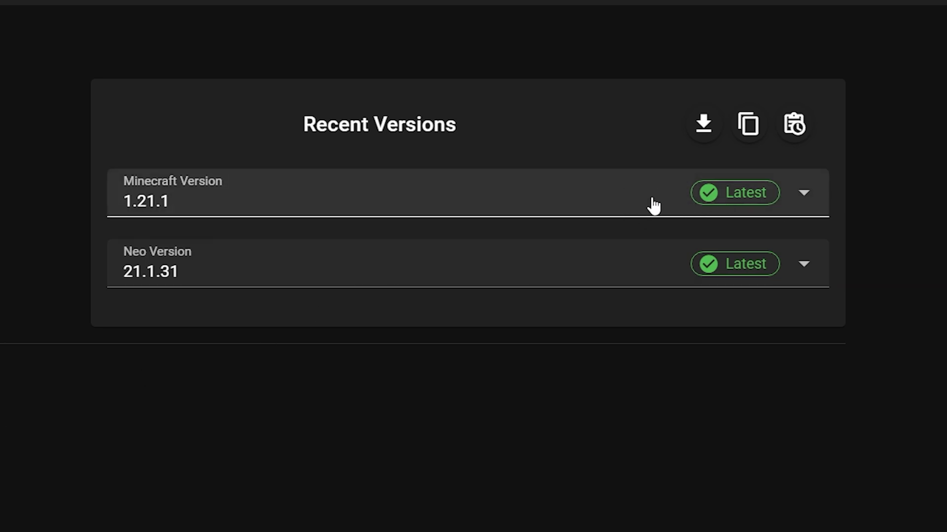
left_click(816, 198)
left_click(409, 190)
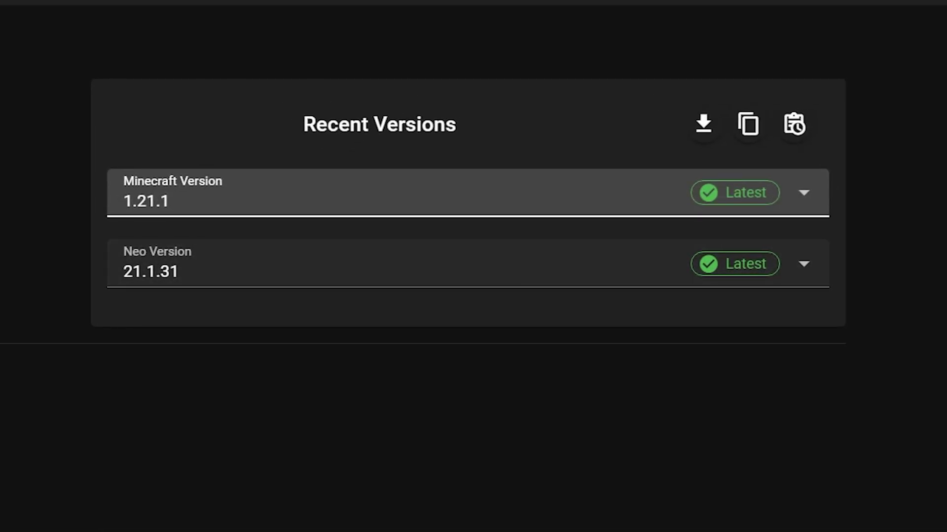
left_click_drag(281, 139, 457, 131)
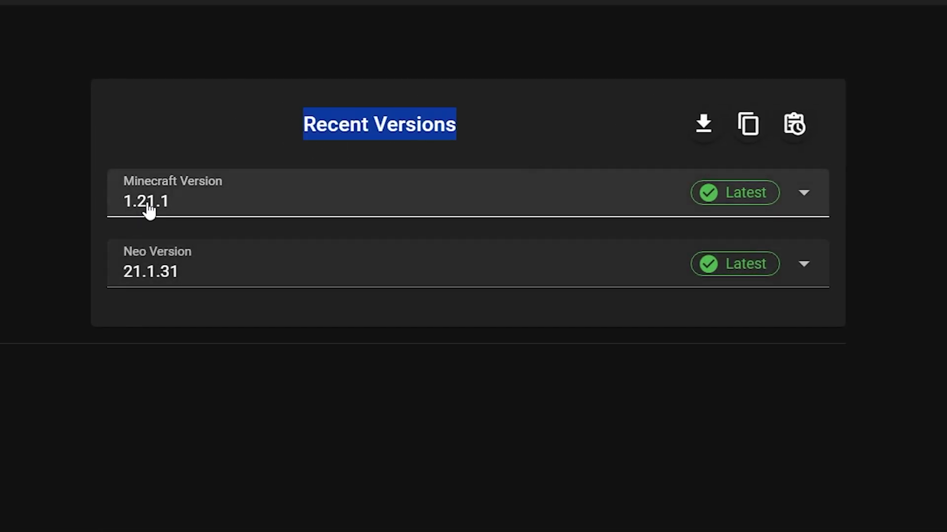
left_click(190, 206)
left_click(190, 207)
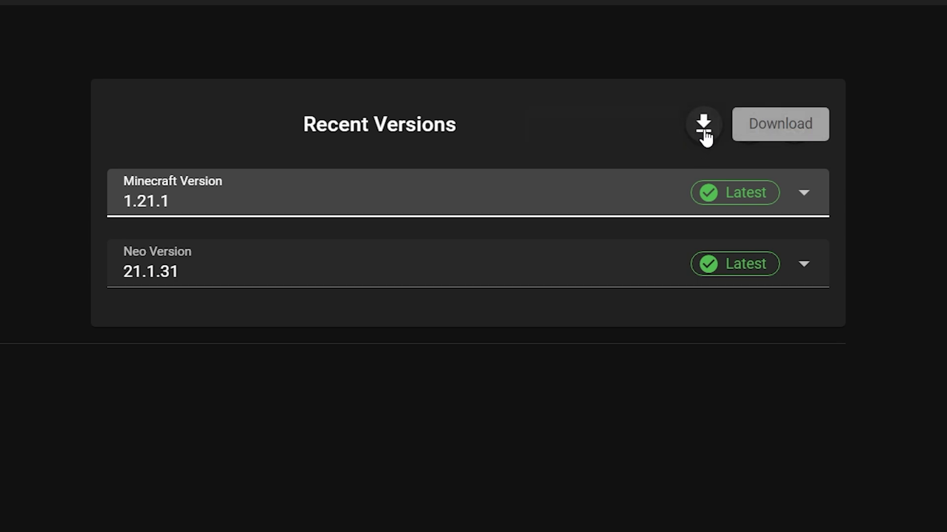
left_click(704, 132)
left_click(868, 495)
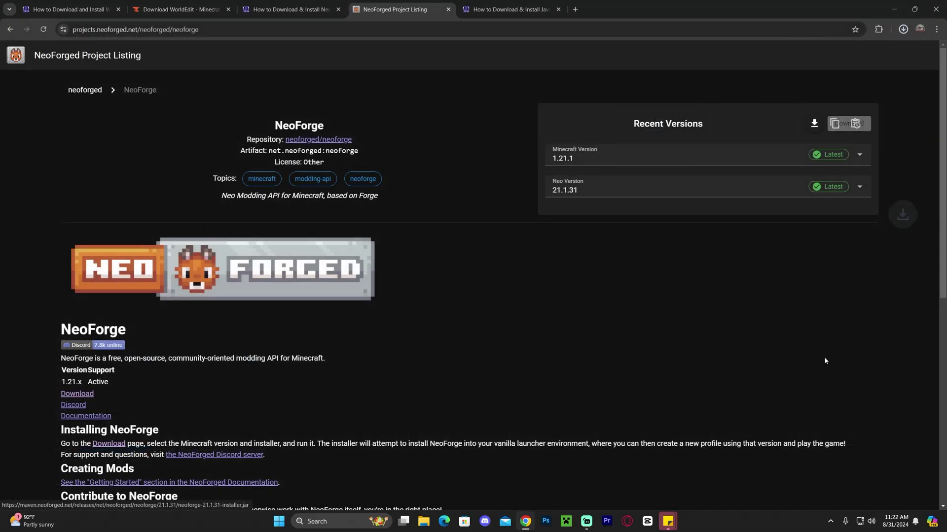
double_click(791, 4)
- Drag neoforge-21.1.31-installer.jar from the Downloads list onto the desktop
left_click(584, 257)
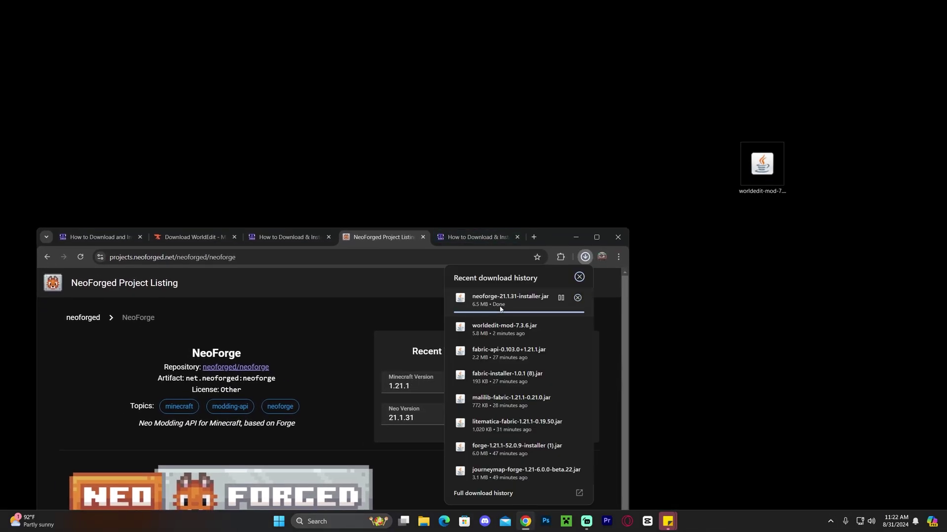
left_click(743, 209)
left_click(585, 257)
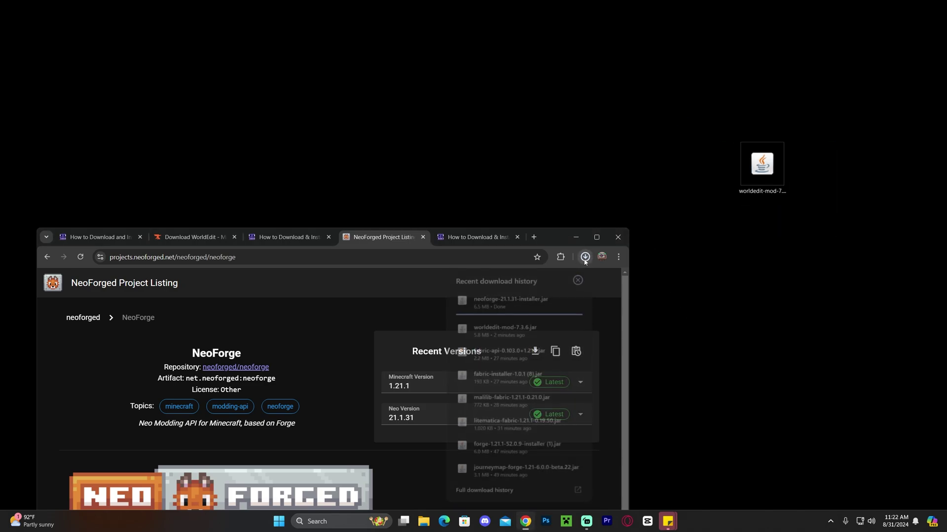
left_click_drag(517, 307, 515, 233)
key("super+d")
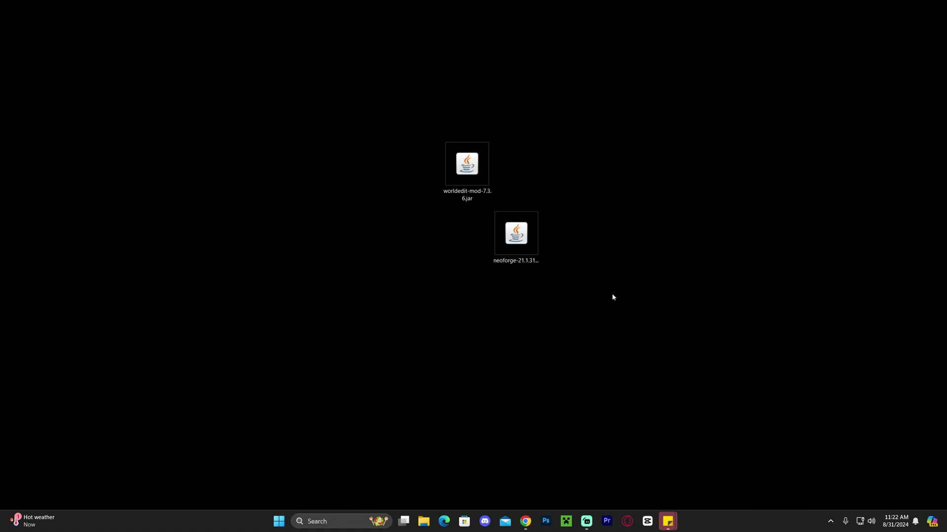
- Run the installer jar with Java(TM) Platform SE binary via Open with
right_click(518, 223)
mouse_move(568, 270)
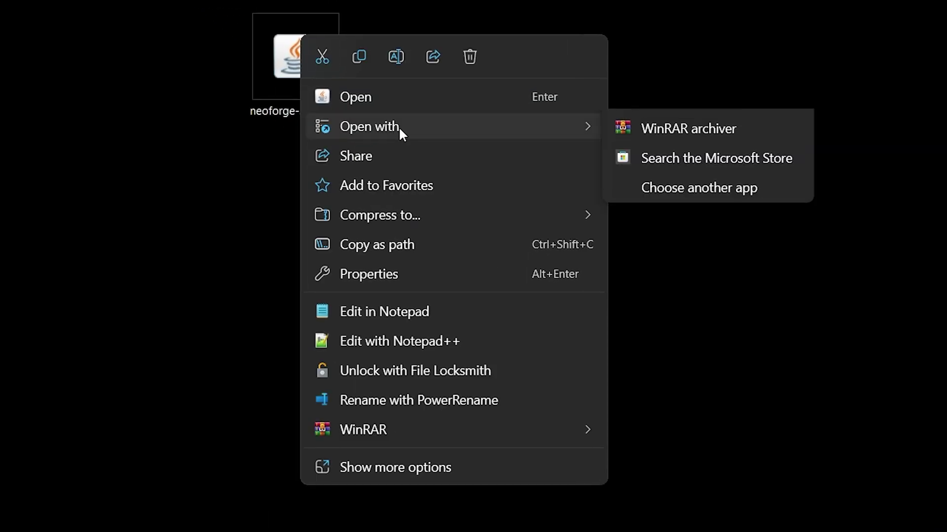
left_click(655, 128)
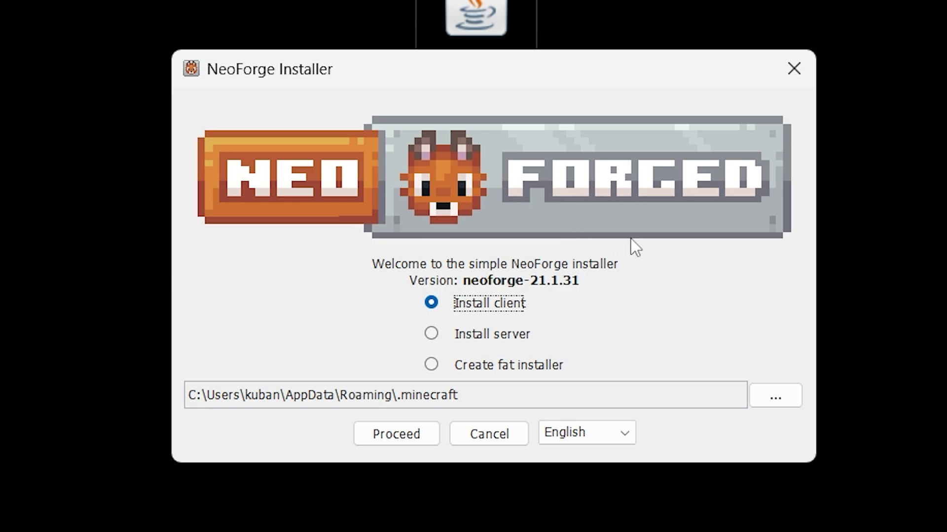
- Keep Install client with the default .minecraft path and proceed
left_click(412, 436)
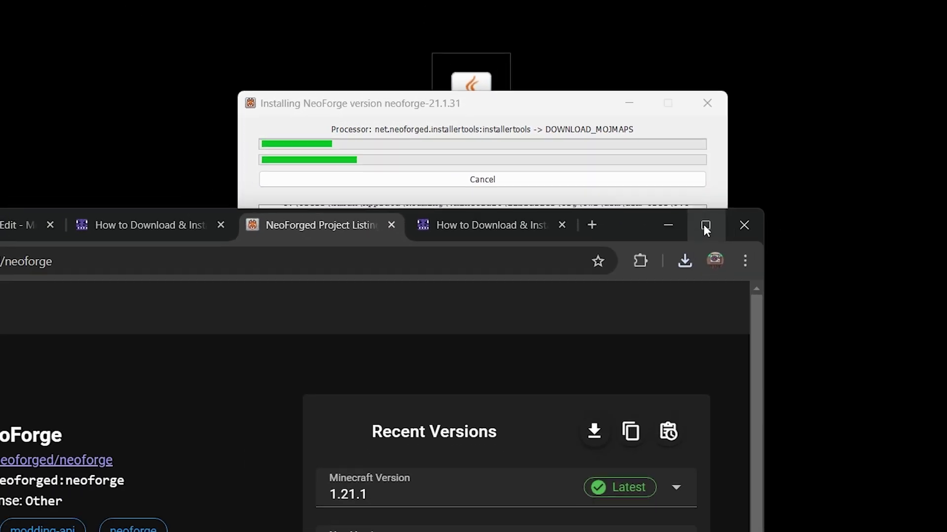
- Maximize Chrome and read through the Java 21 install guide while NeoForge installs
left_click(823, 255)
left_click(513, 9)
left_click_drag(120, 200, 614, 253)
left_click(640, 242)
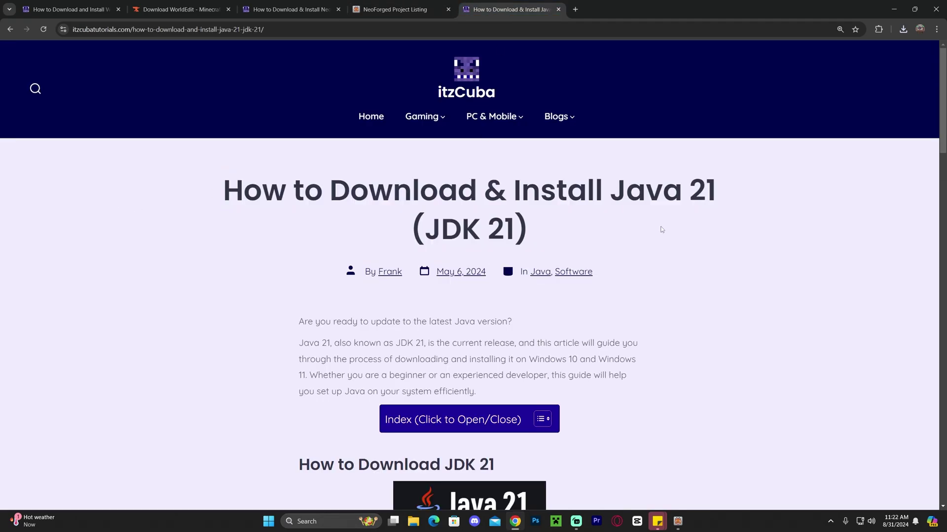
left_click_drag(627, 192, 733, 195)
left_click(731, 196)
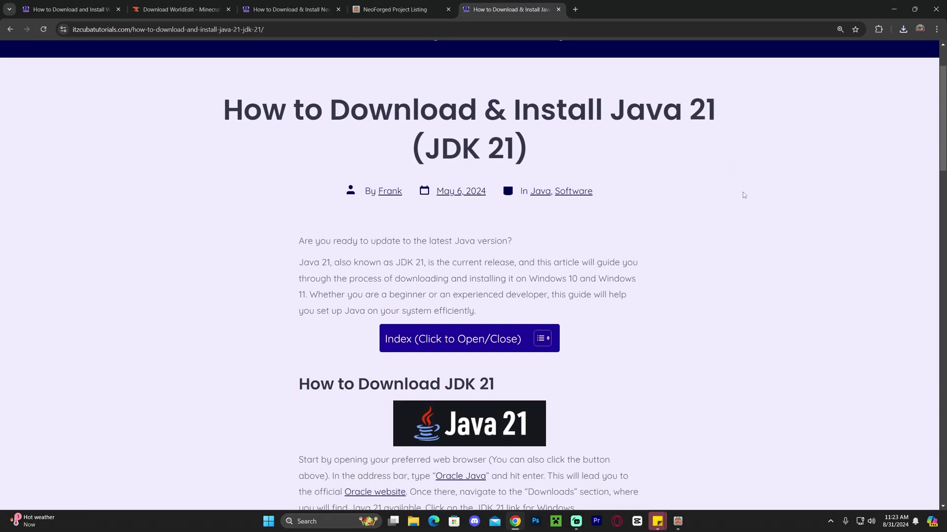
scroll(742, 196, "down", 15)
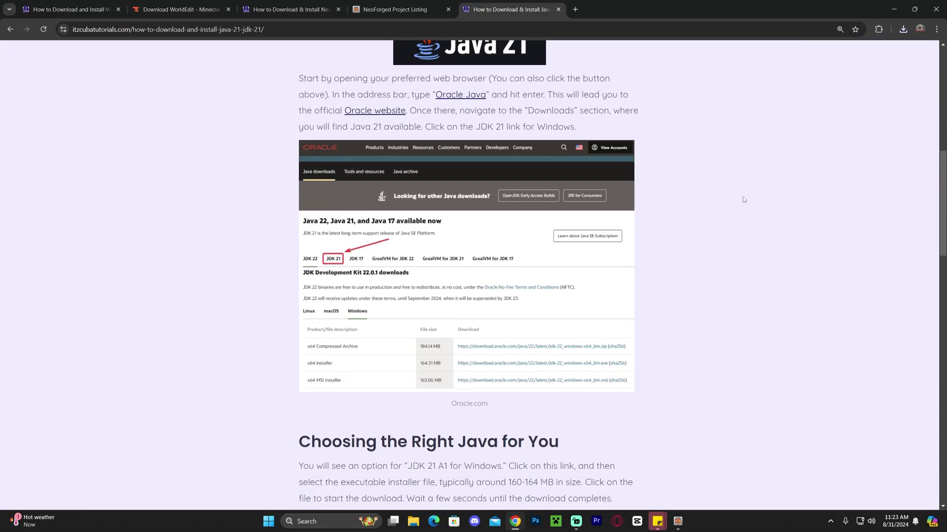
scroll(691, 163, "down", 5)
scroll(591, 152, "up", 2)
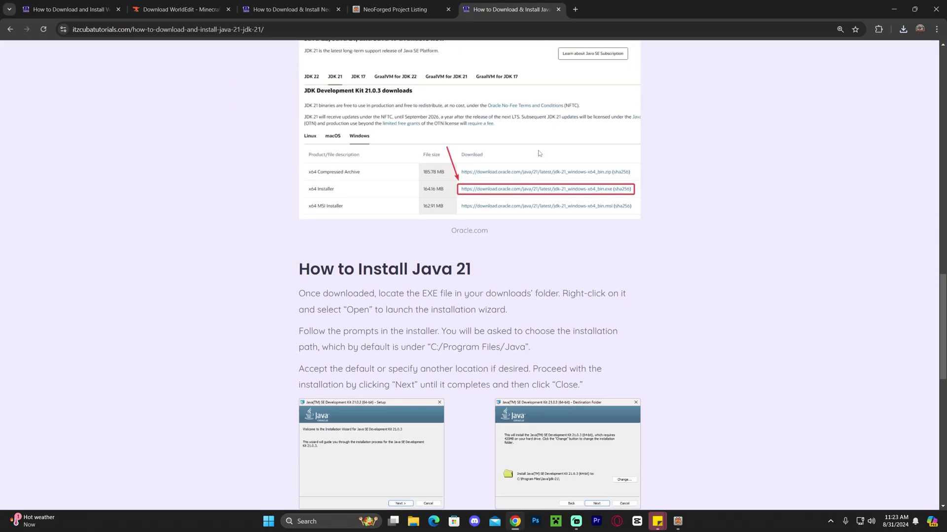
scroll(627, 125, "down", 7)
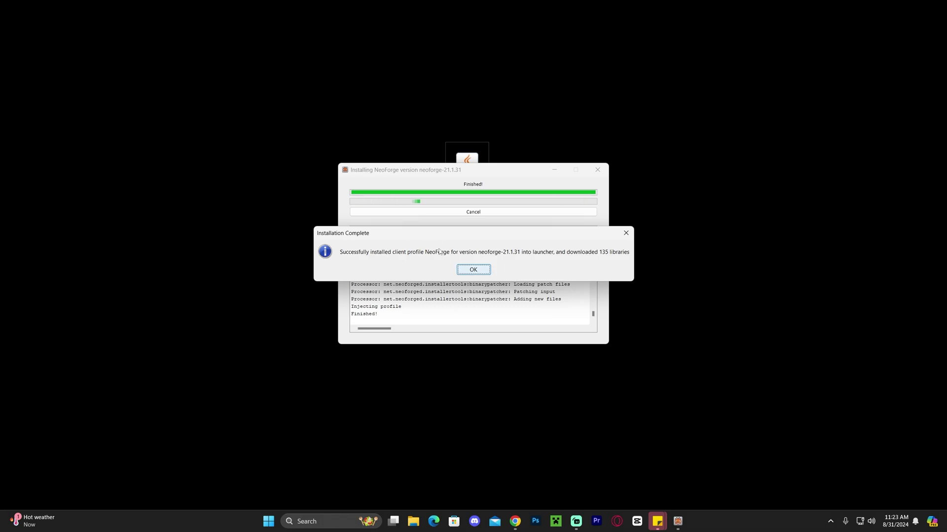
- Confirm Installation Complete and delete the NeoForge installer jar from the desktop
left_click(473, 270)
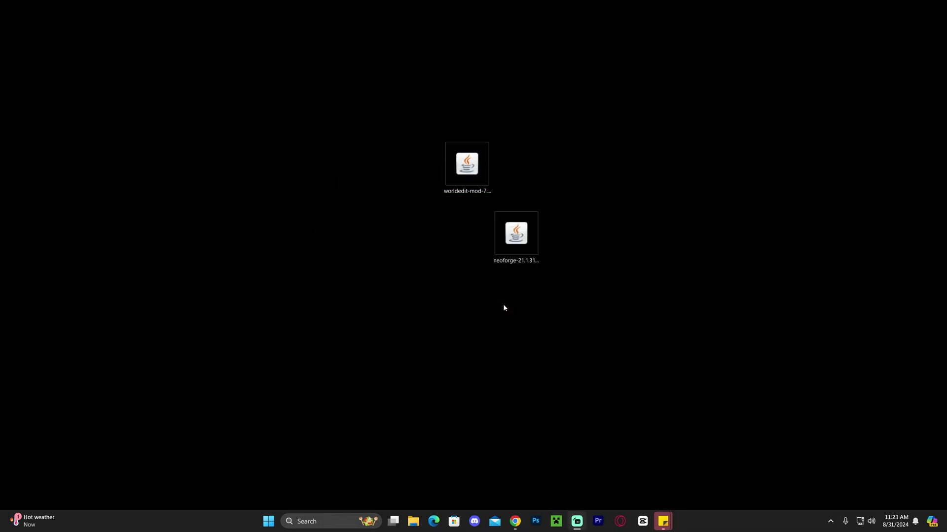
left_click_drag(658, 288, 440, 243)
key("Delete")
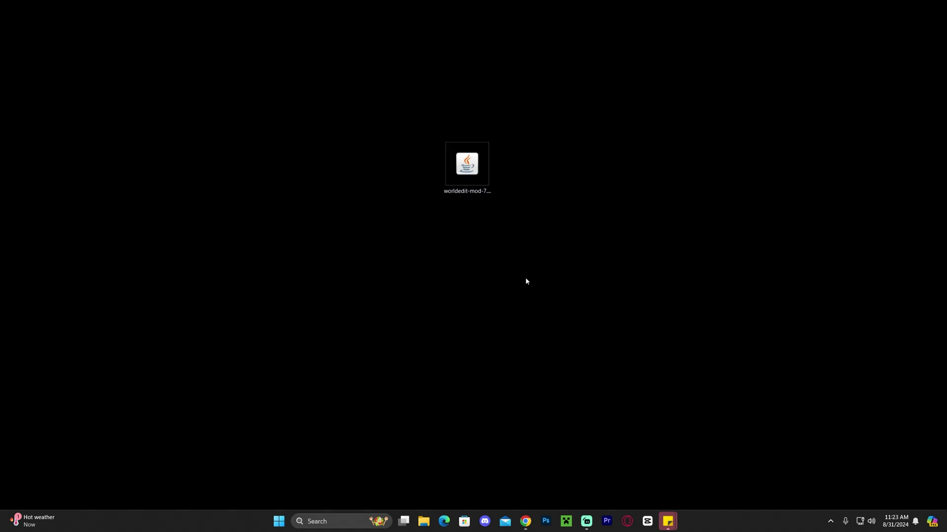
- Launch Minecraft Launcher and list installations with Modded checked, showing neoforge-21.1.31
left_click(568, 521)
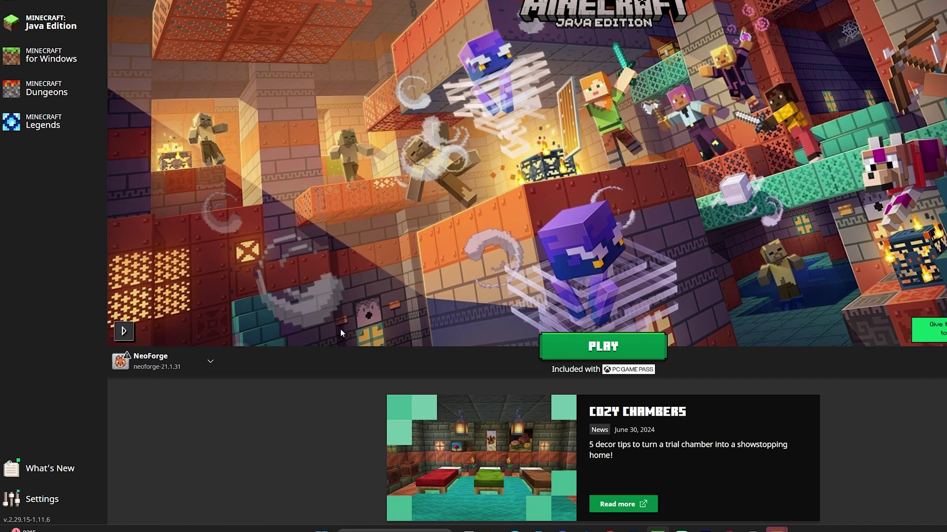
mouse_move(167, 378)
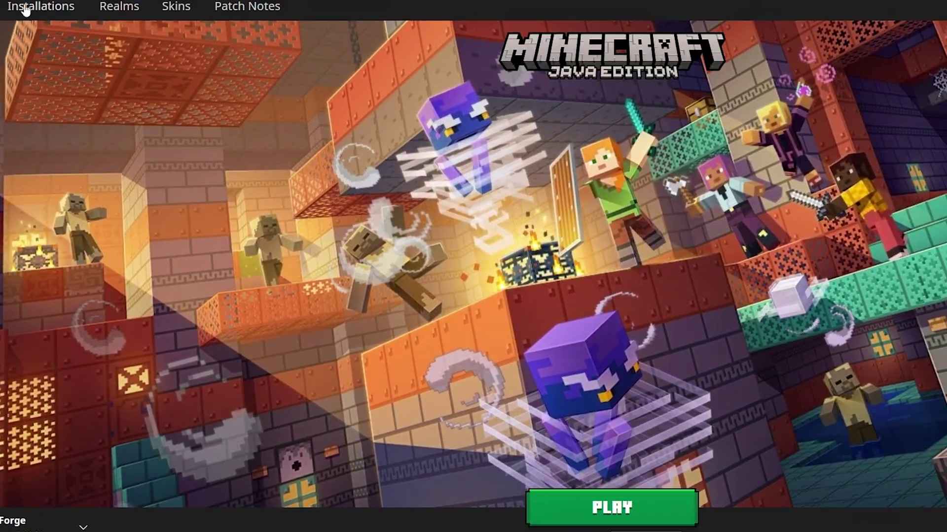
left_click(40, 7)
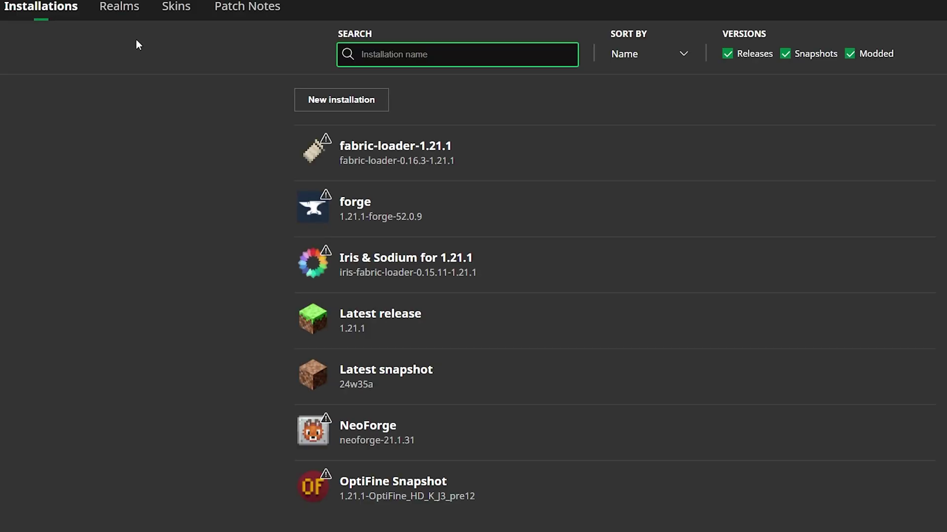
left_click(850, 54)
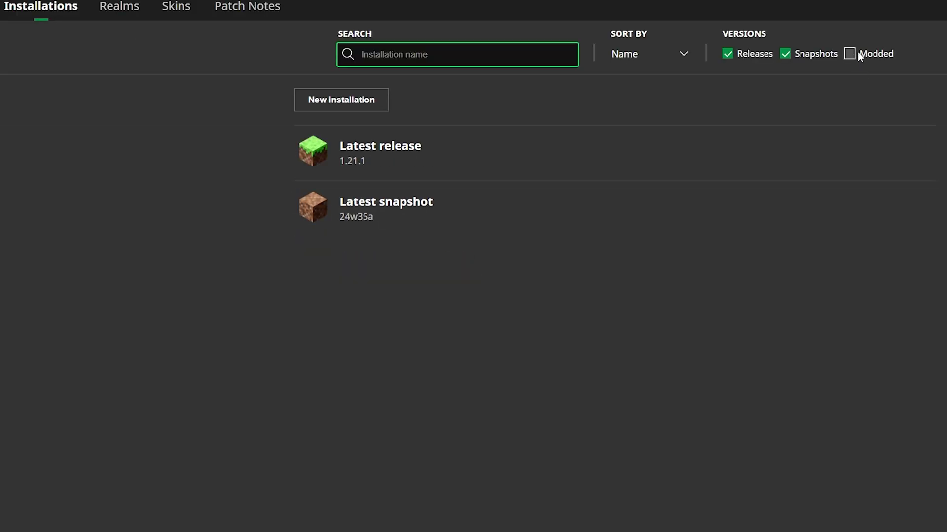
left_click(856, 54)
left_click(849, 54)
left_click(849, 54)
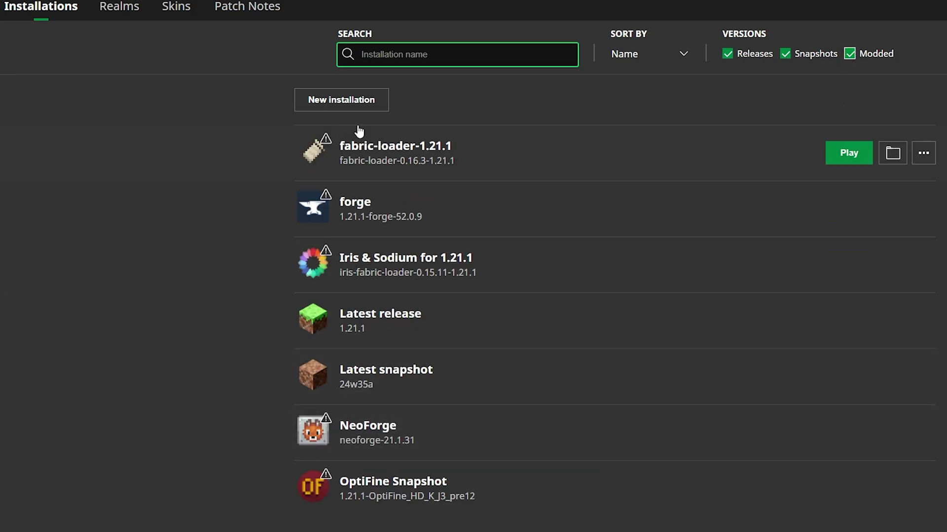
- Cancel a draft 'Apex hosting' neoforge-21.1.31 installation and open the NeoForge game folder
left_click(345, 101)
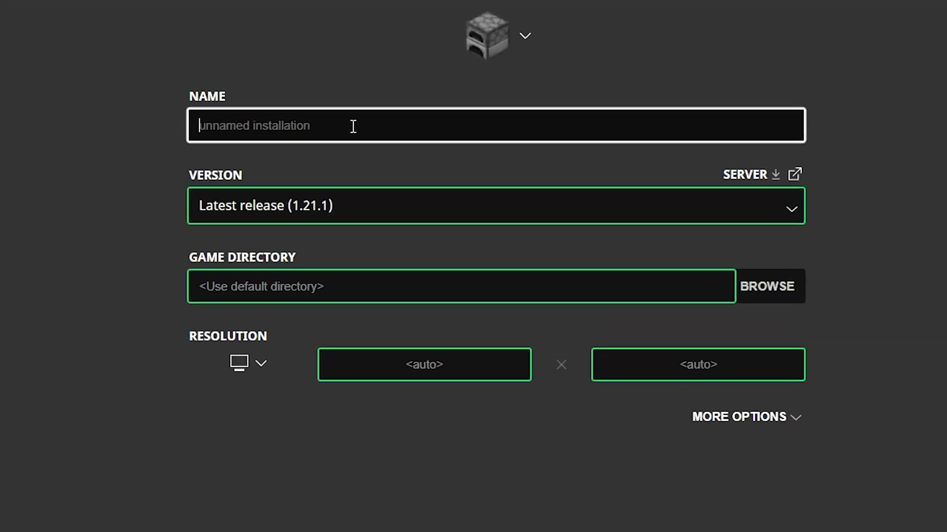
type("Apex hostin")
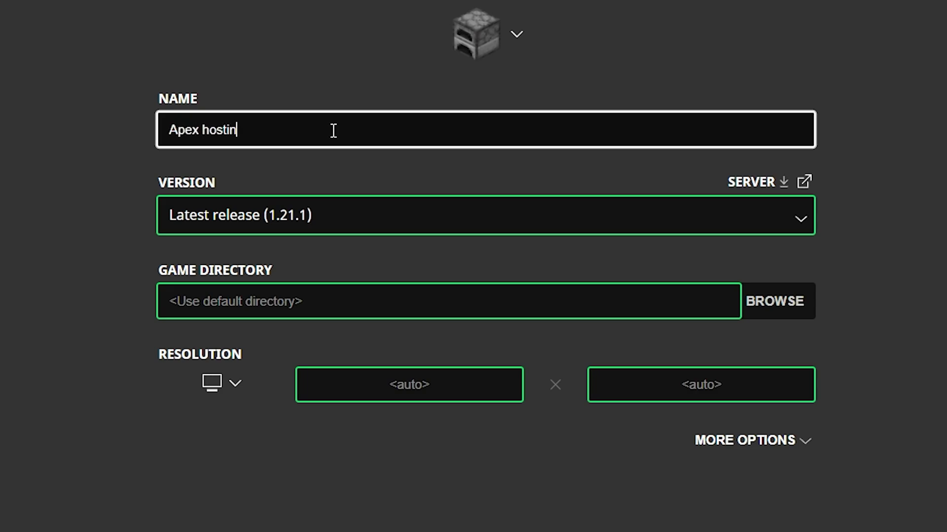
type("g")
left_click(364, 222)
type("neof")
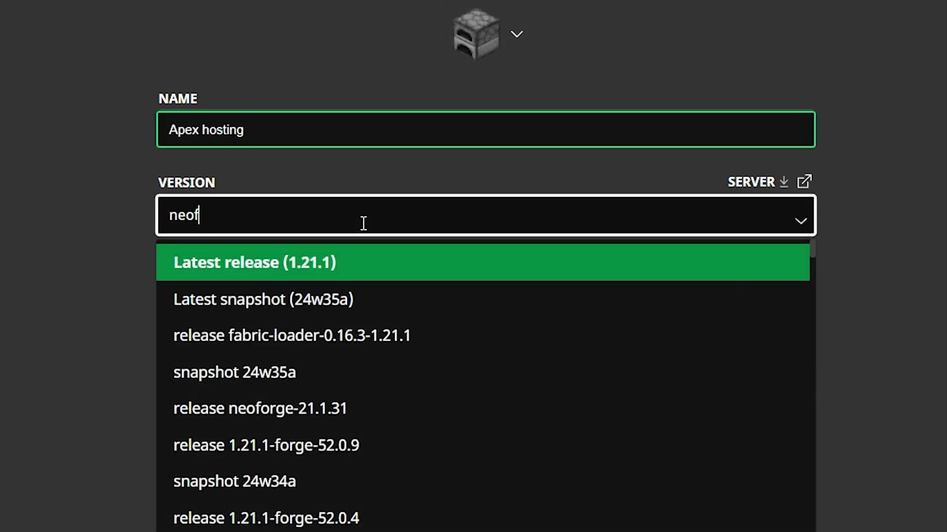
type("or")
left_click(318, 267)
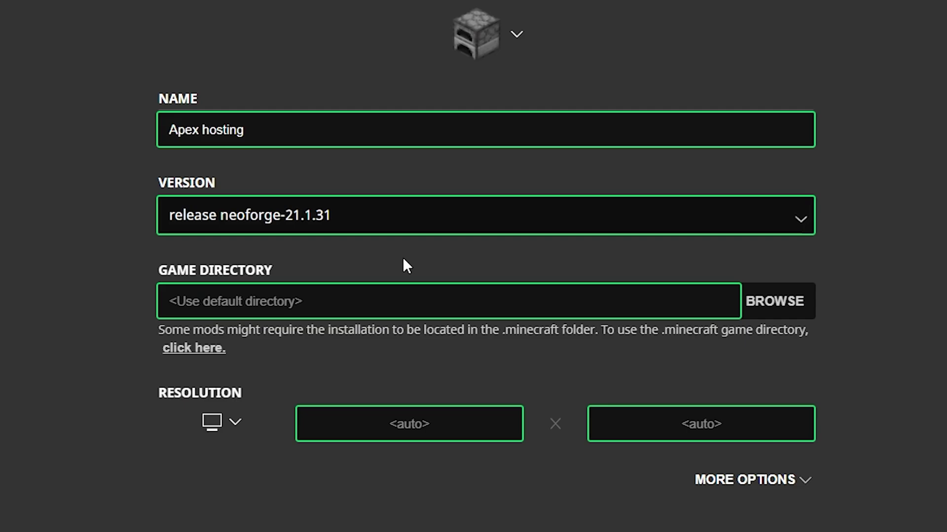
left_click(877, 493)
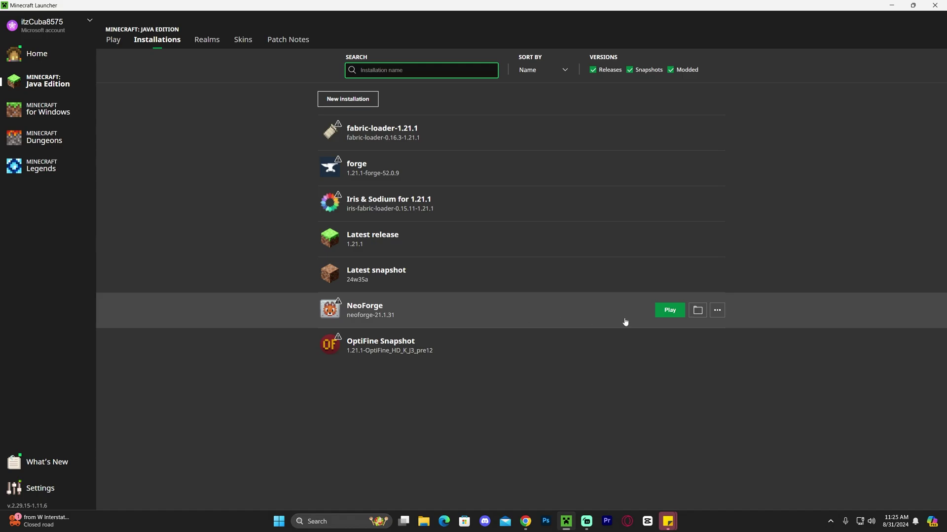
left_click(698, 312)
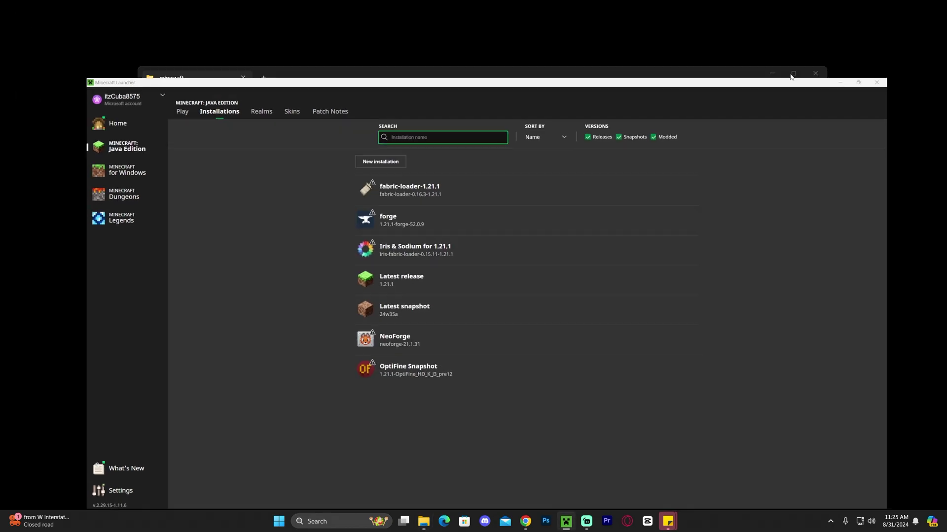
- Delete the existing mods folder from .minecraft
left_click(791, 77)
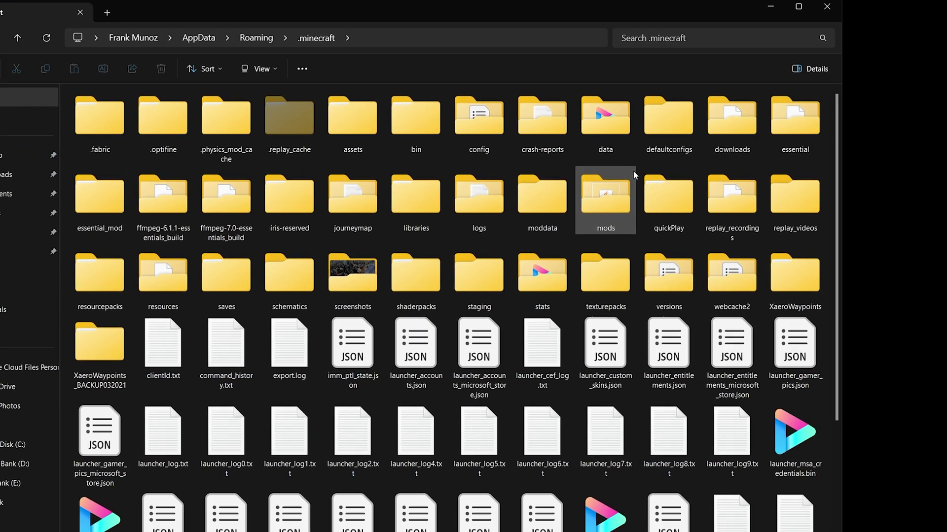
left_click(641, 212)
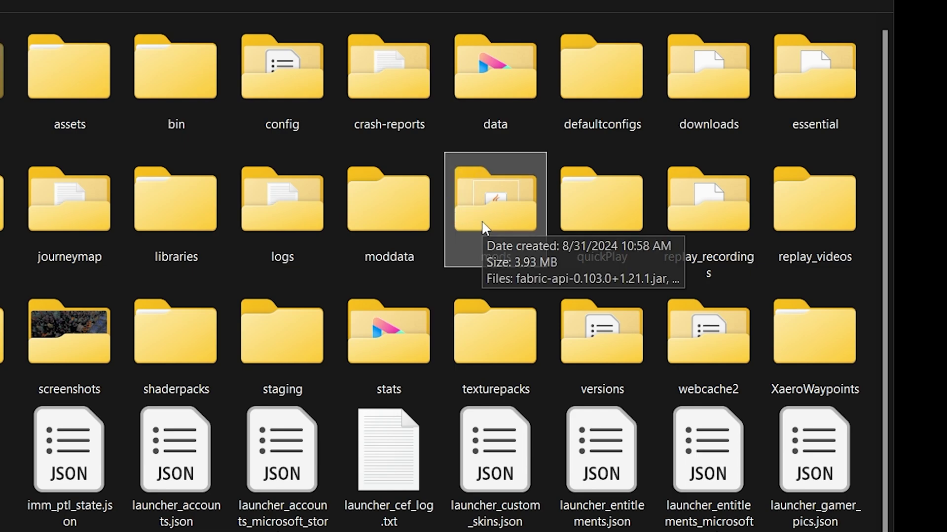
key("Delete")
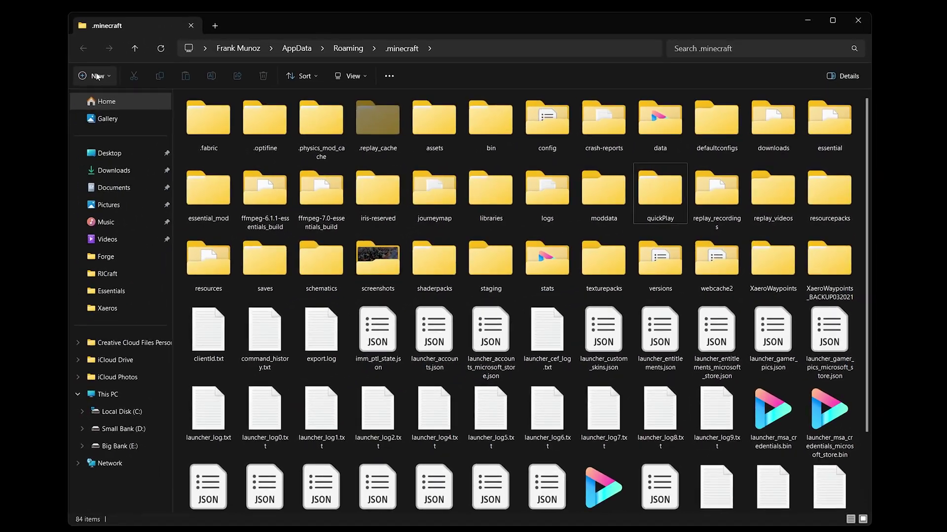
- Create a new empty folder named mods in .minecraft and open it
left_click(93, 76)
left_click(106, 99)
type("mods")
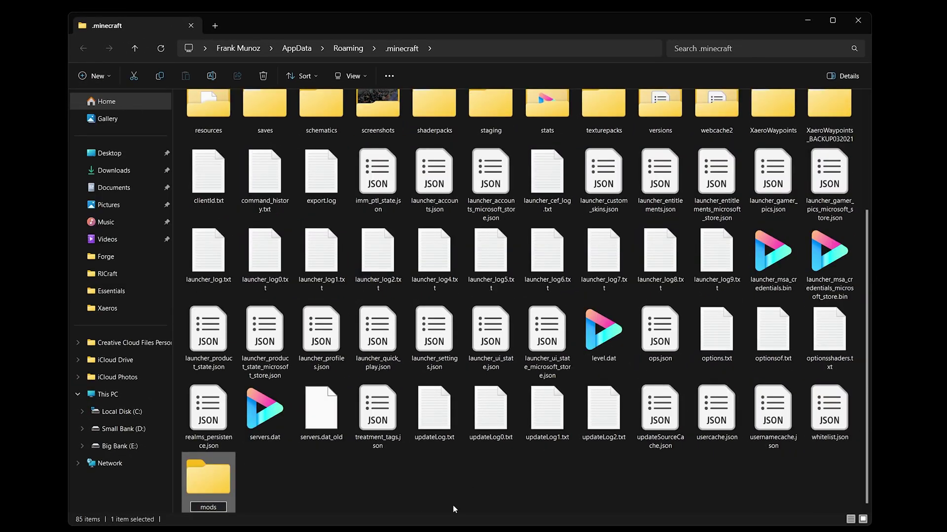
key("Return")
left_click_drag(356, 498, 274, 484)
double_click(224, 479)
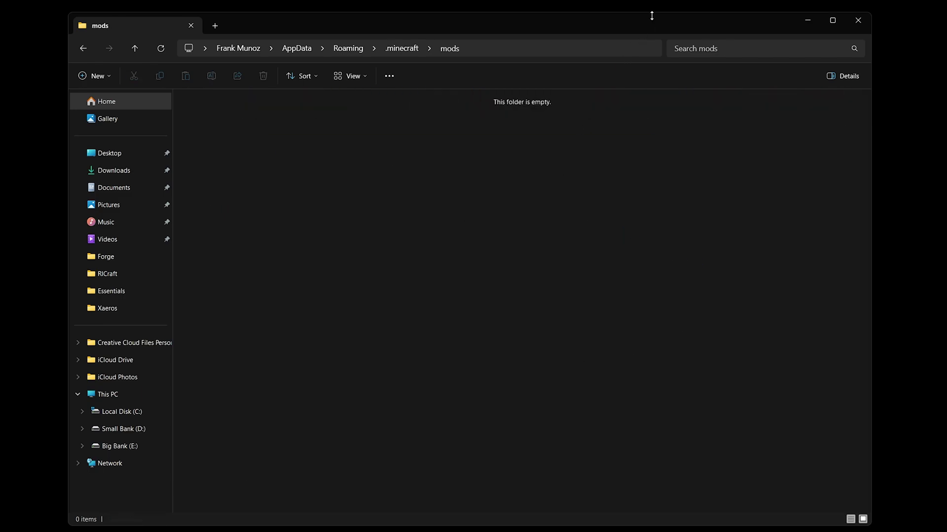
- Move worldedit-mod-7.3.6.jar from the desktop into the .minecraft mods folder
left_click_drag(652, 16, 654, 259)
left_click_drag(596, 103, 388, 180)
left_click_drag(455, 157, 503, 386)
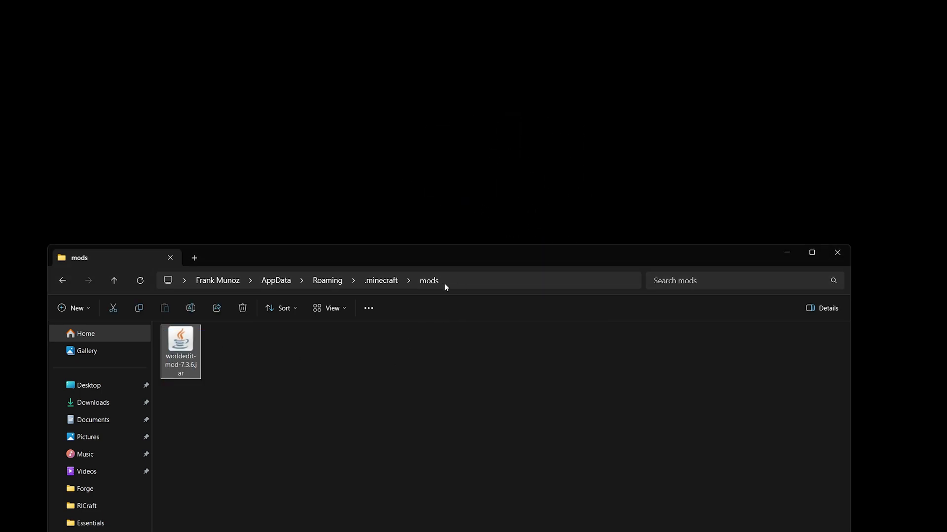
left_click_drag(475, 259, 522, 53)
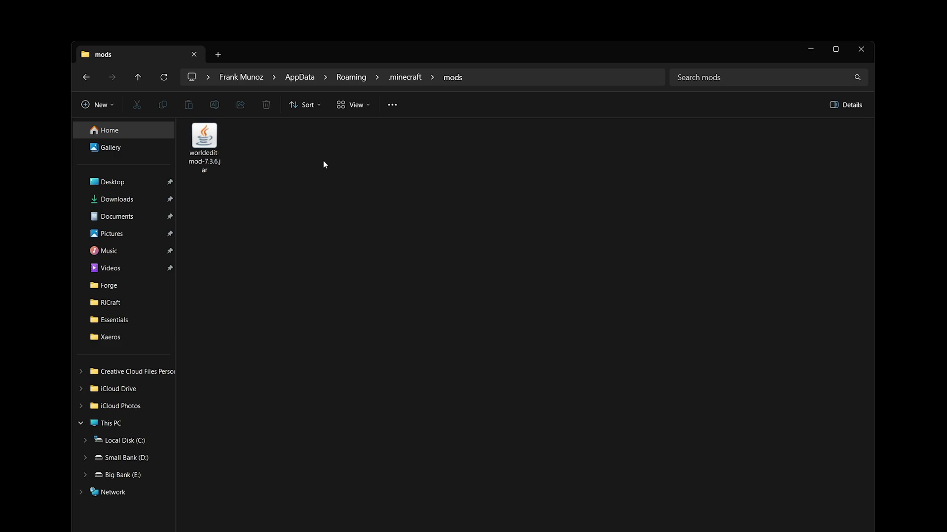
- Check the WorldEdit jar is in the mods folder, then close File Explorer
left_click(221, 152)
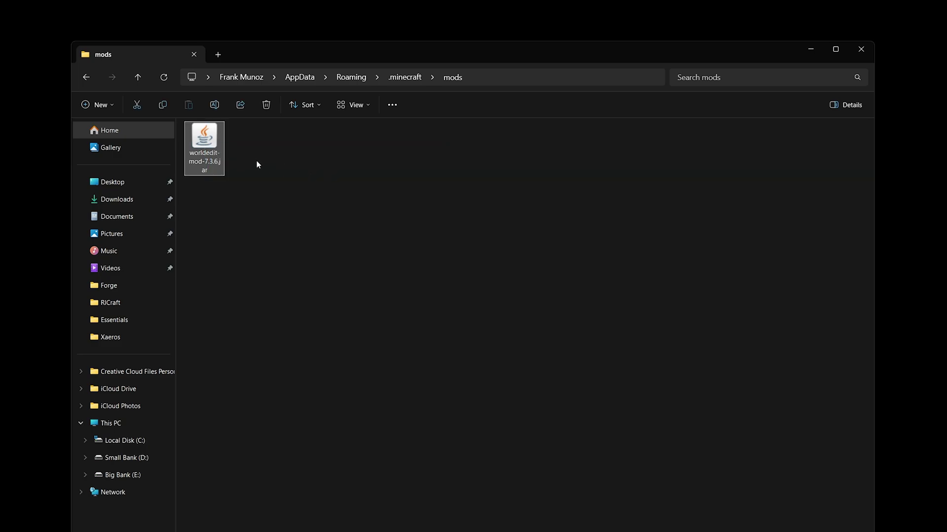
left_click(270, 176)
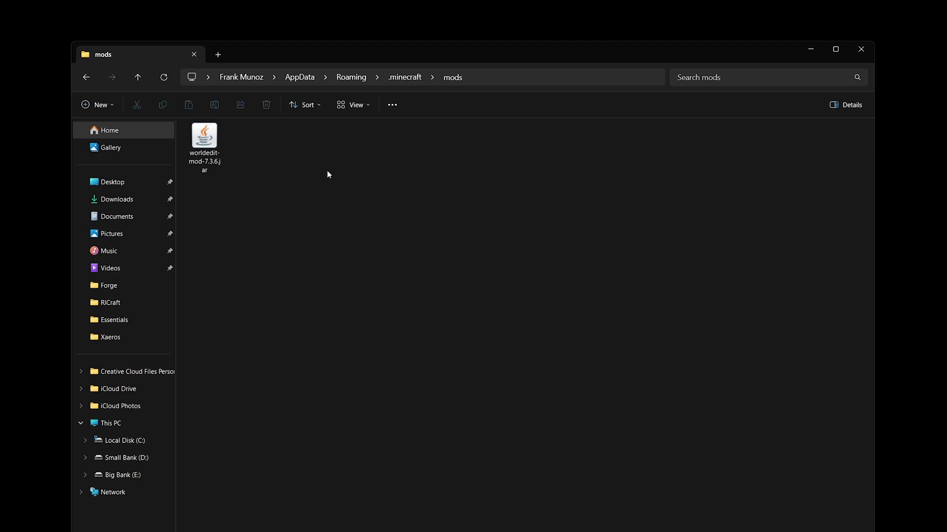
left_click_drag(465, 207, 185, 123)
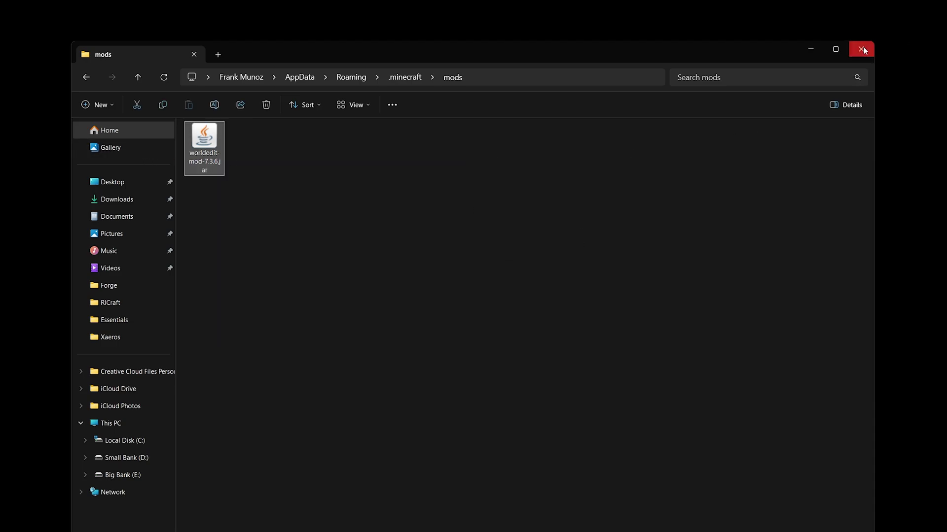
left_click(860, 49)
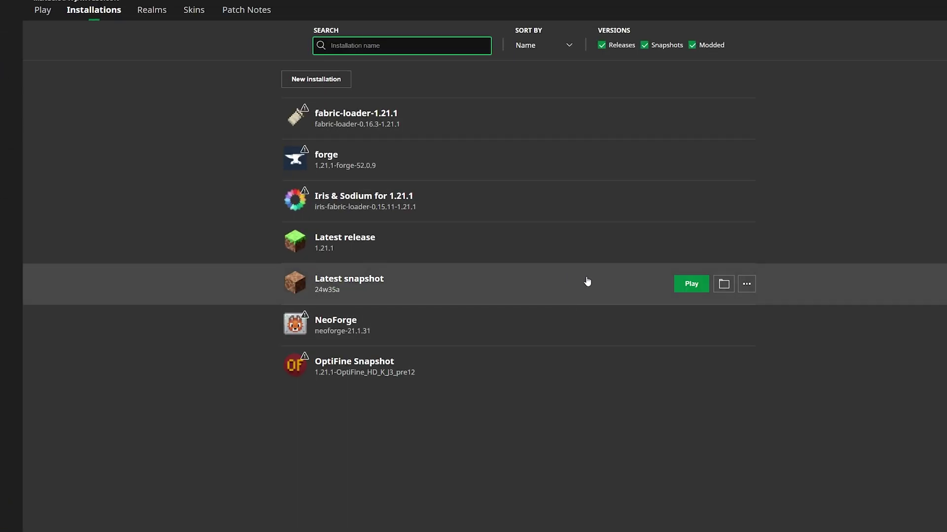
- Launch the NeoForge installation, accepting the modified-installation risk warning
left_click(690, 325)
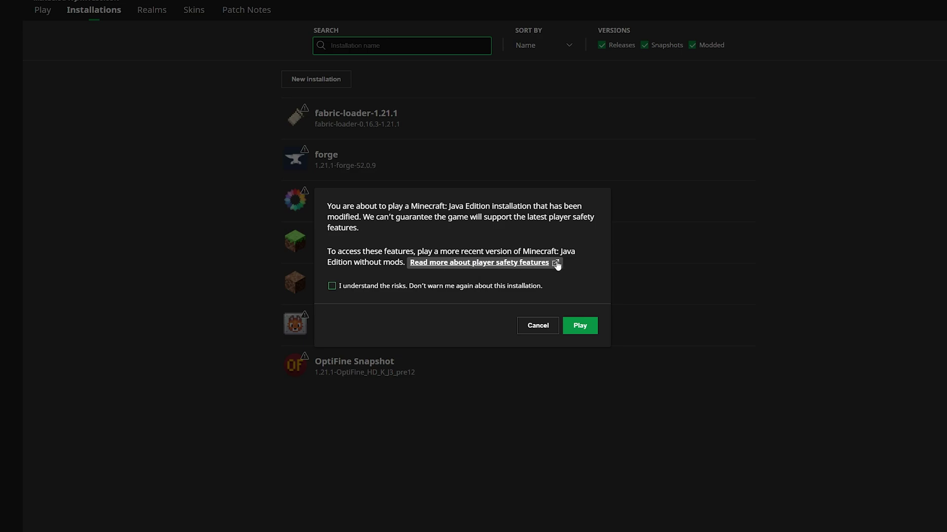
left_click(332, 286)
left_click(581, 326)
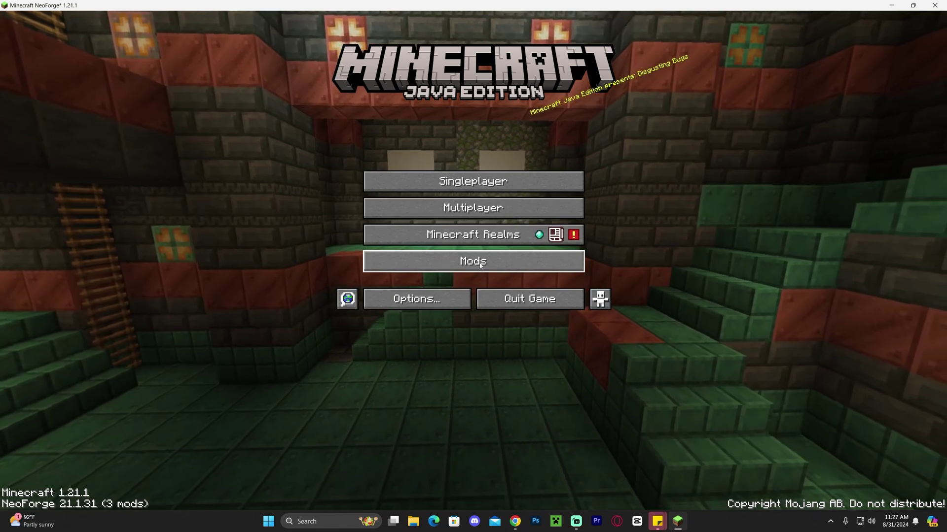
- Confirm WorldEdit is listed under Mods, then load a singleplayer world
left_click(481, 266)
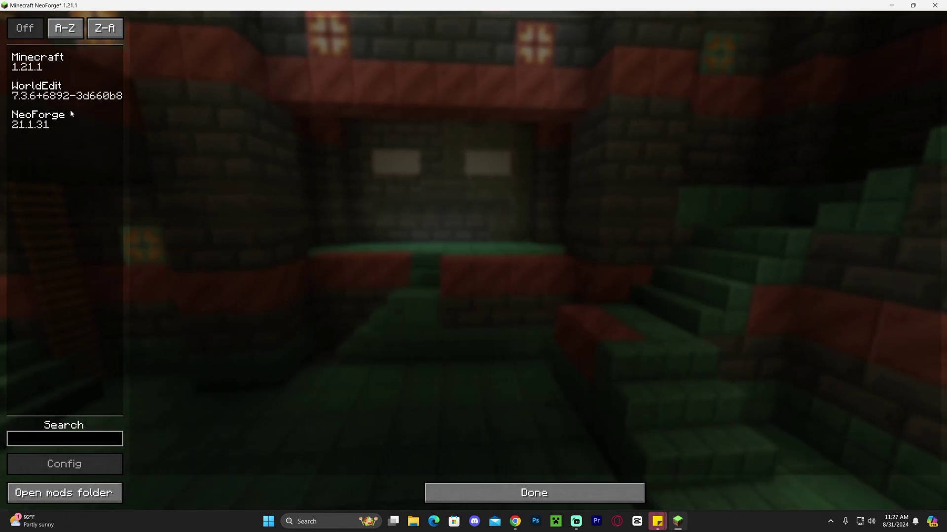
left_click(67, 93)
left_click(563, 496)
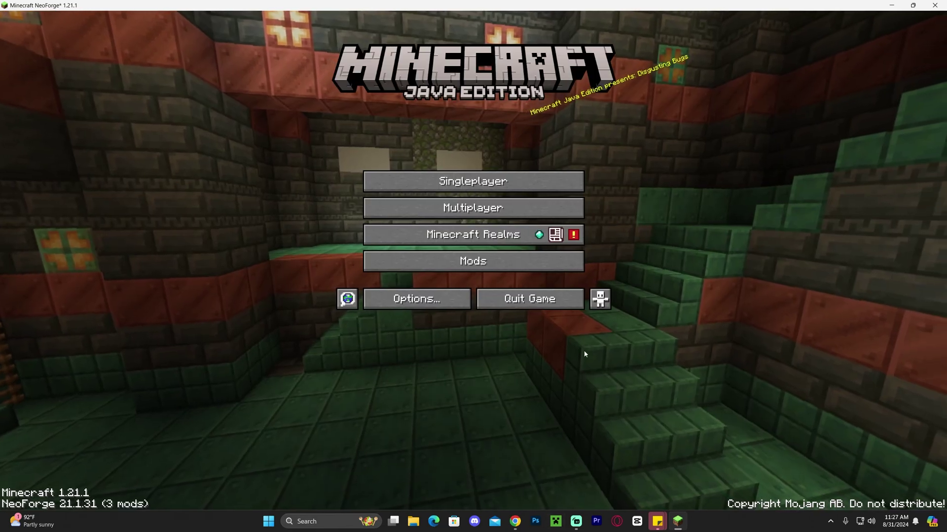
left_click(492, 207)
double_click(452, 87)
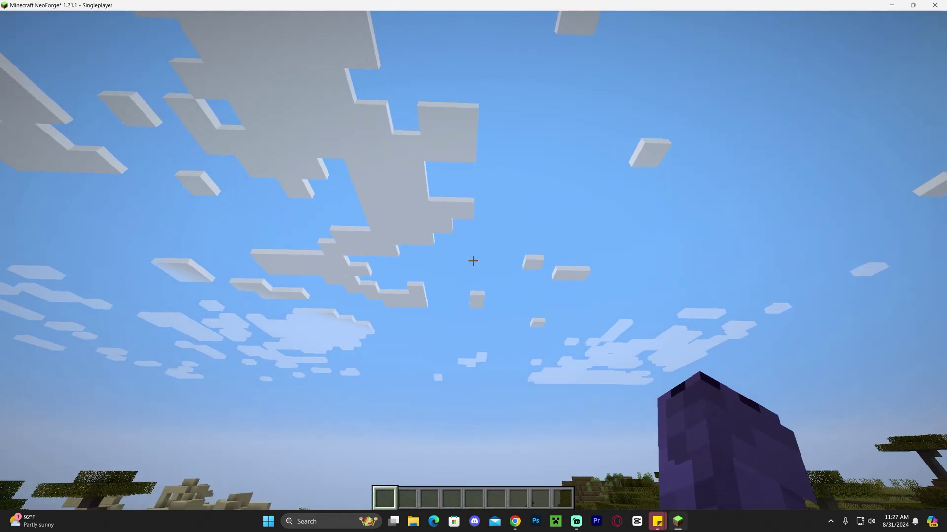
- Walk onto the pink path and set WorldEdit position 2 to (1544, 68, 2297)
key("F5")
key("F5")
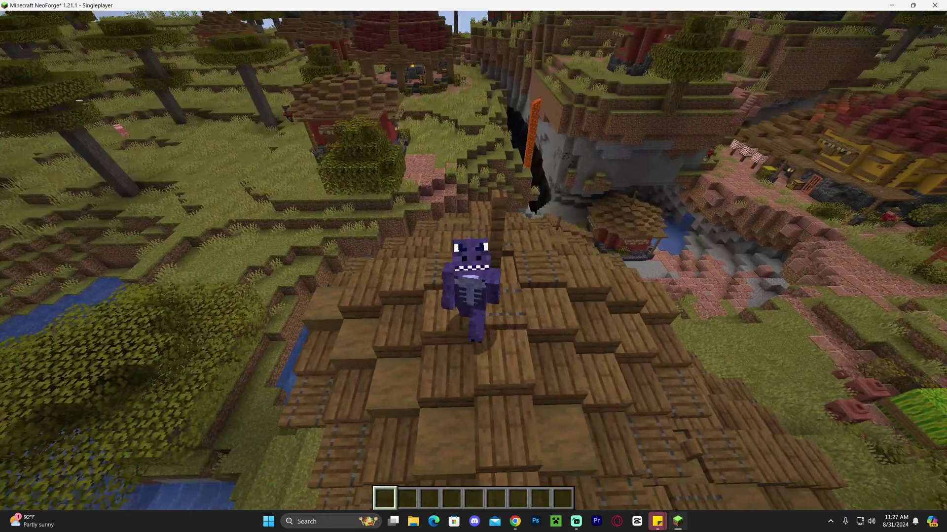
key("F5")
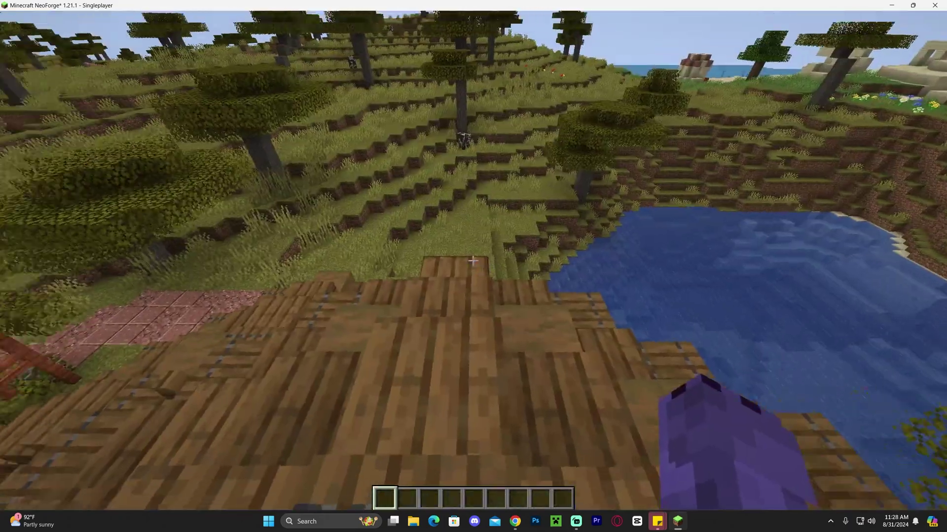
key("w")
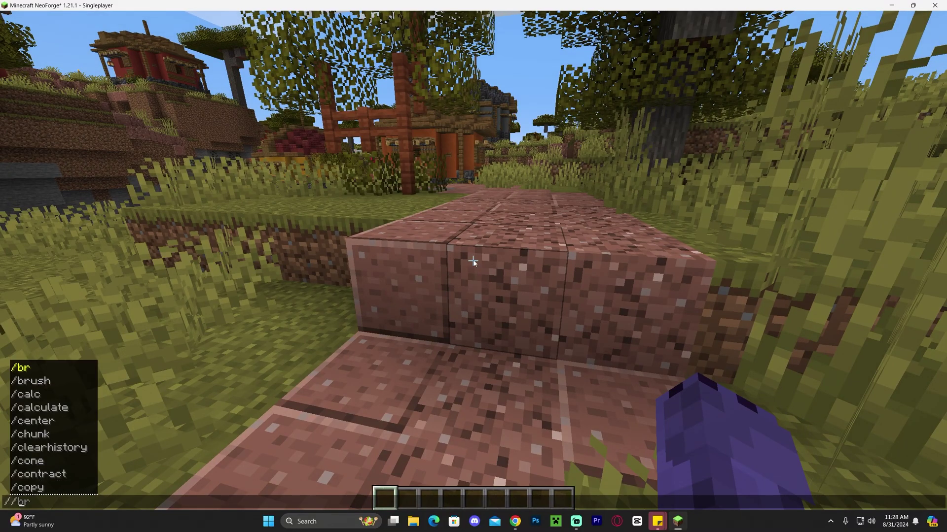
right_click(473, 260)
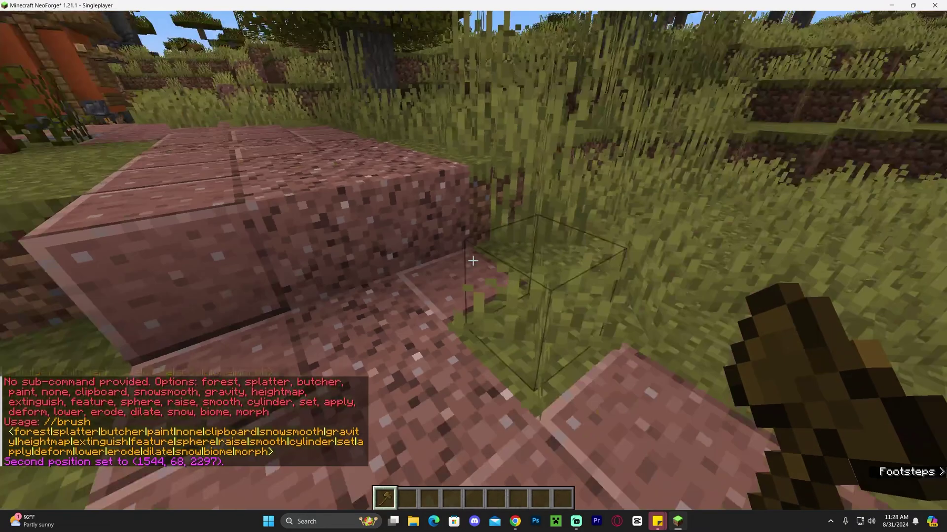